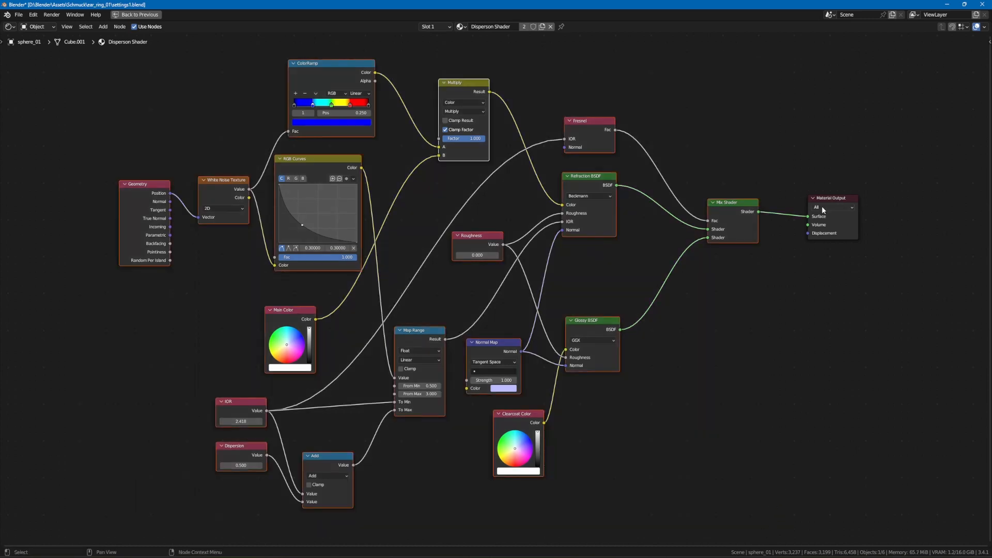
Combine all the selected shader nodes, leaving out Material Output, into a single node group
{"action": "left_click", "coordinate": [120, 27]}
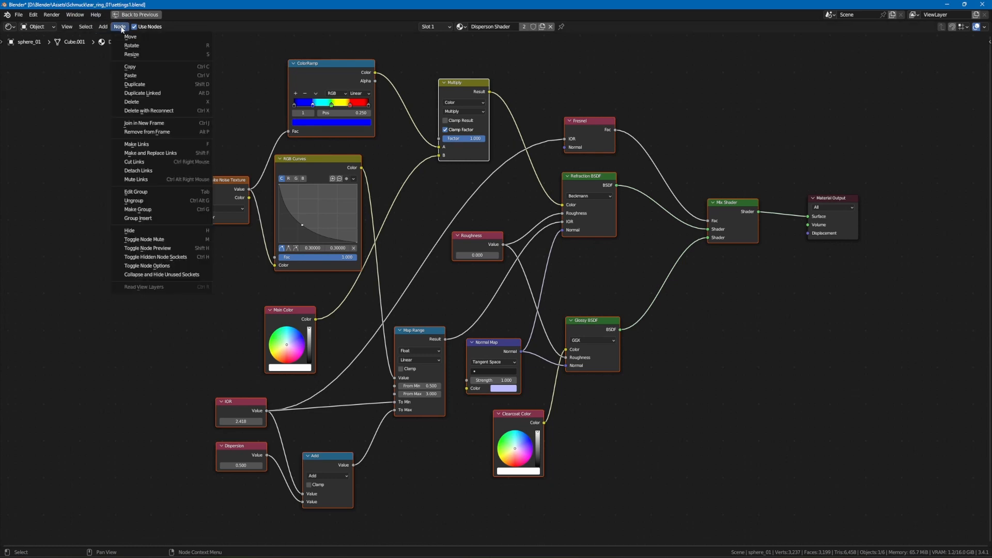
{"action": "left_click", "coordinate": [176, 201]}
{"action": "left_click", "coordinate": [103, 27]}
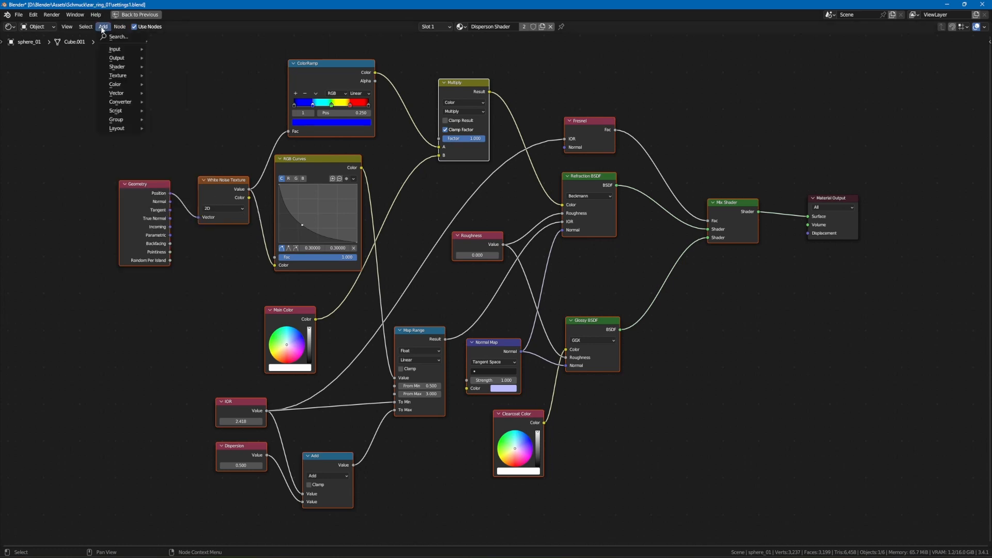
{"action": "mouse_move", "coordinate": [117, 122]}
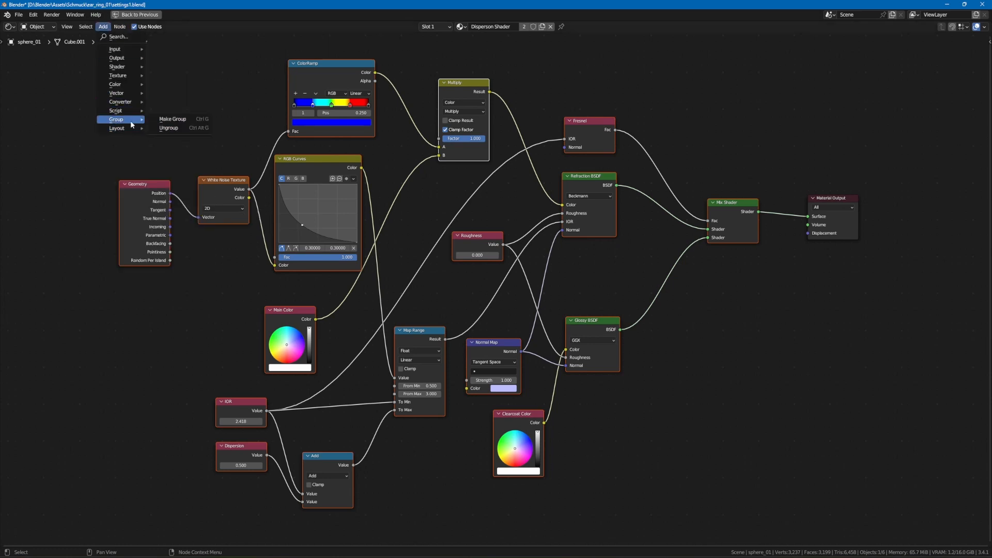
{"action": "left_click", "coordinate": [161, 120]}
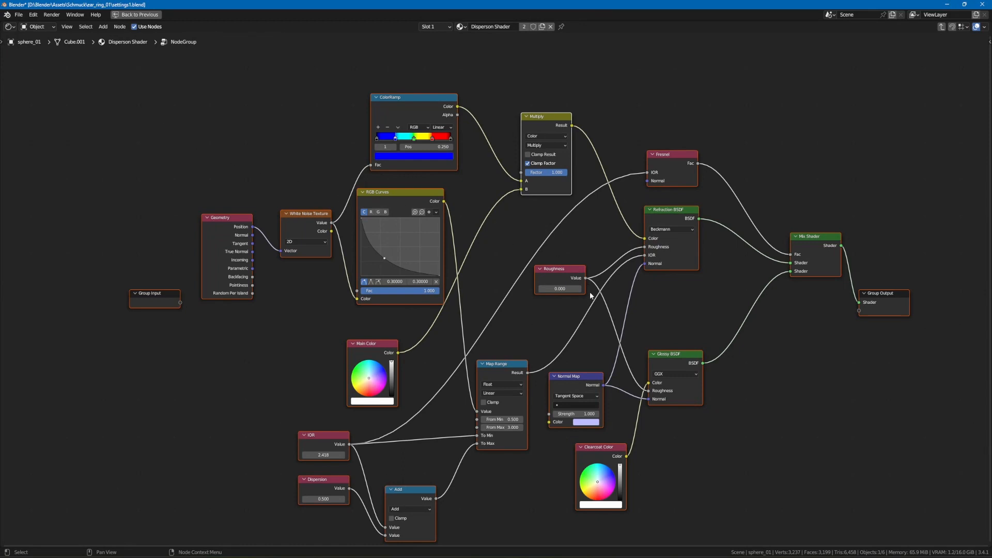
Move the Group Input node a little lower and shift the Group Output node slightly away from the Mix Shader
{"action": "middle_click_drag", "start_coordinate": [598, 282], "coordinate": [592, 246]}
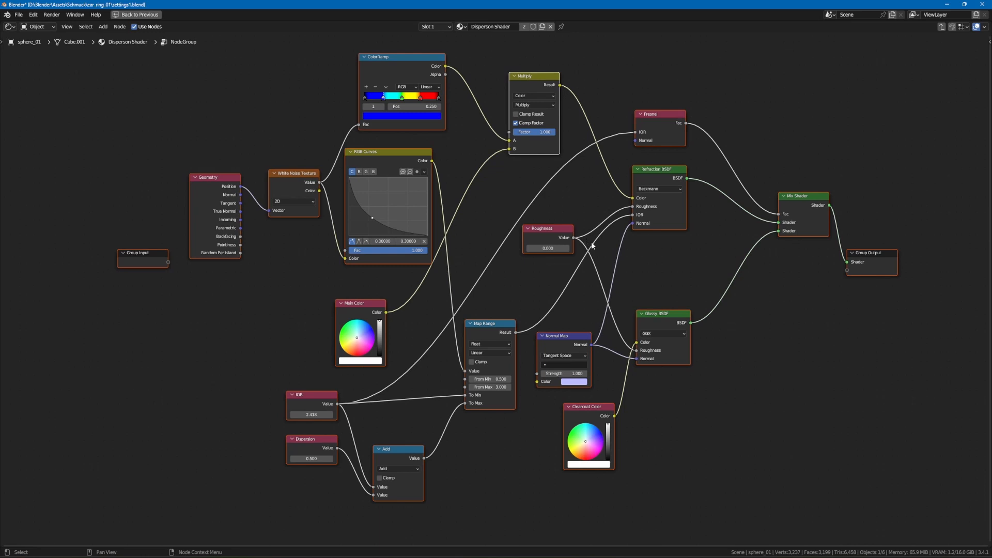
{"action": "left_click", "coordinate": [877, 255]}
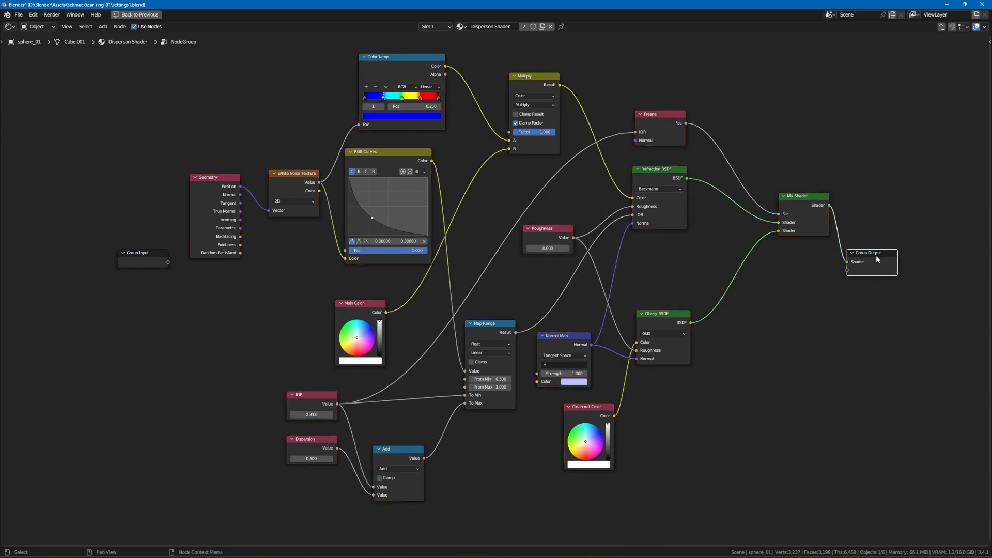
{"action": "left_click", "coordinate": [143, 260]}
{"action": "left_click_drag", "start_coordinate": [140, 258], "coordinate": [138, 285]}
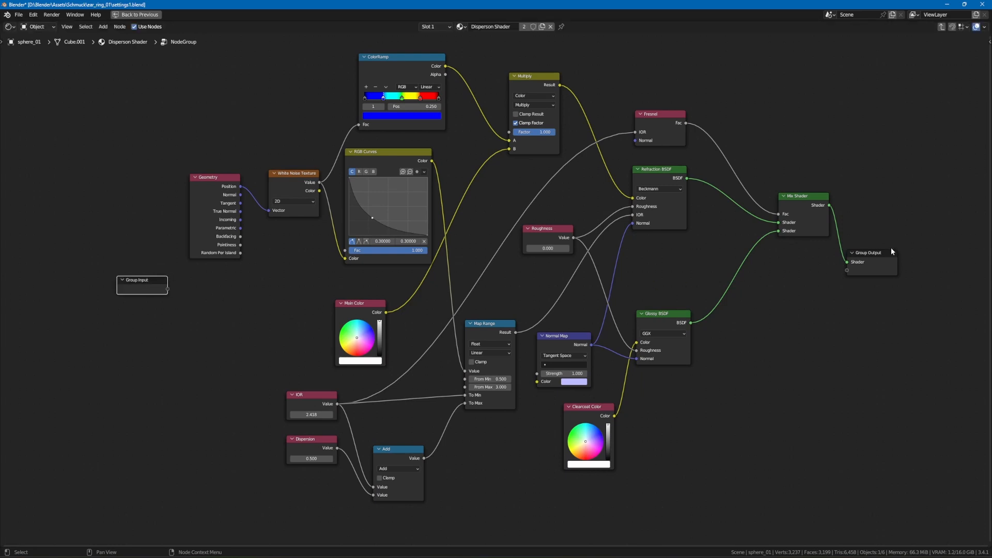
{"action": "left_click_drag", "start_coordinate": [879, 252], "coordinate": [887, 249]}
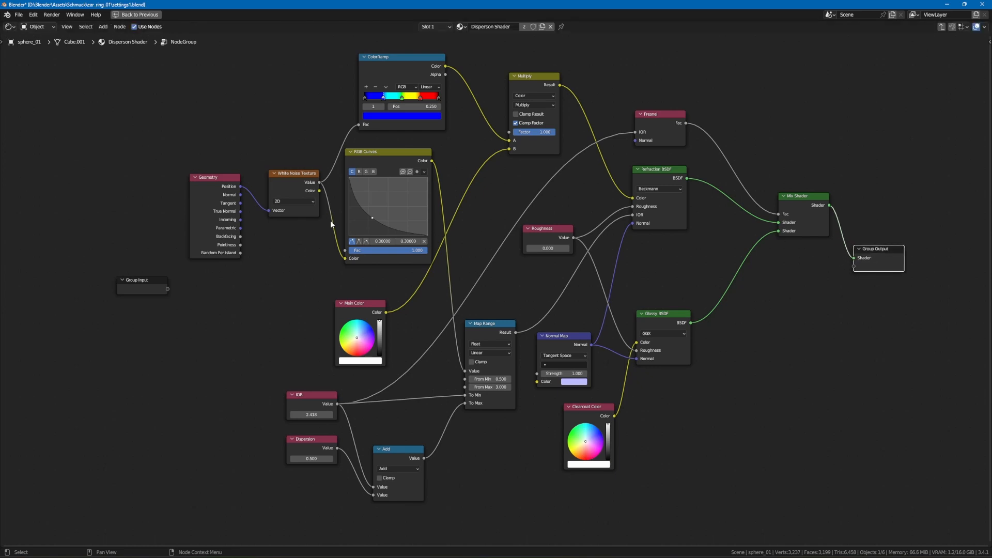
Leave the node group and move Material Output closer to the group node, roughly level with it
{"action": "key", "text": "Tab"}
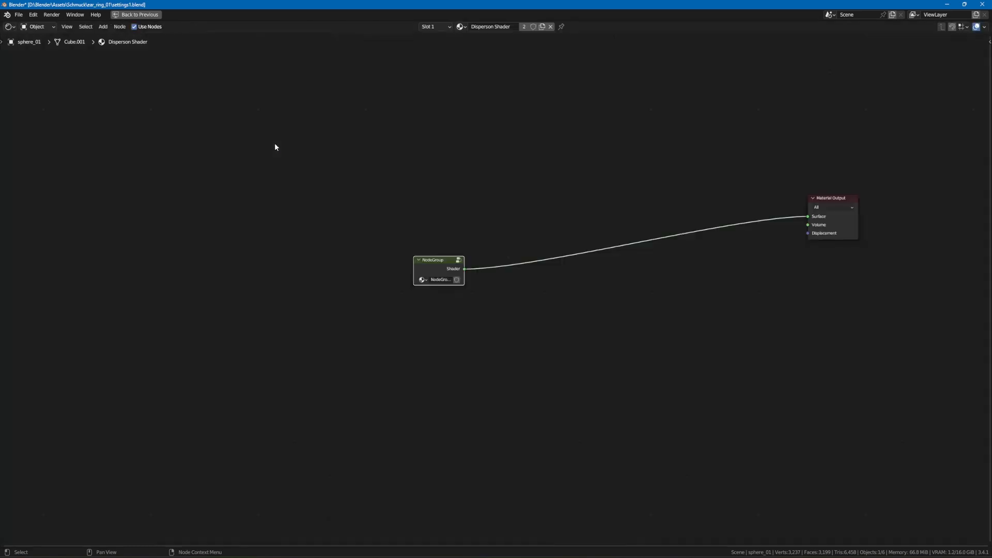
{"action": "left_click_drag", "start_coordinate": [439, 262], "coordinate": [445, 239]}
{"action": "left_click_drag", "start_coordinate": [835, 205], "coordinate": [710, 224]}
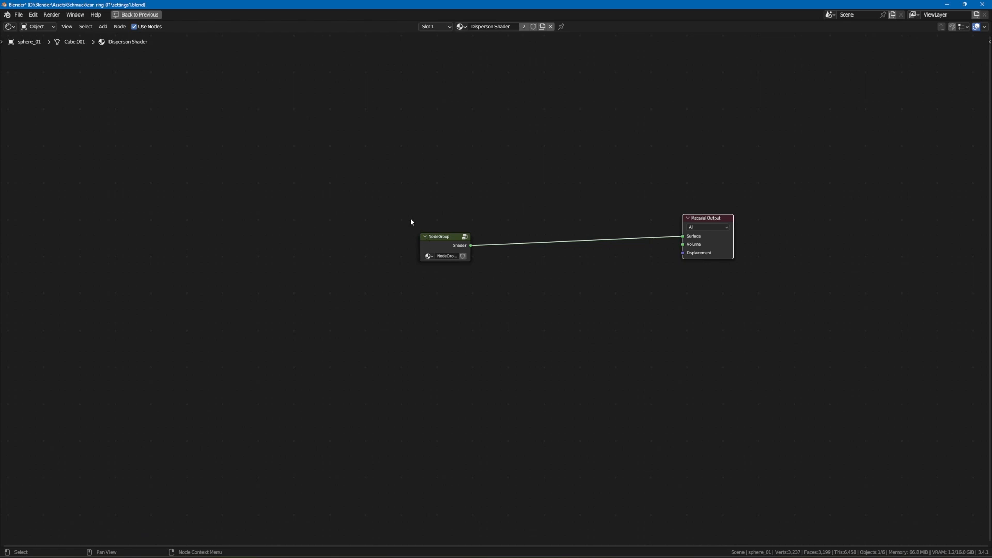
{"action": "left_click", "coordinate": [449, 240]}
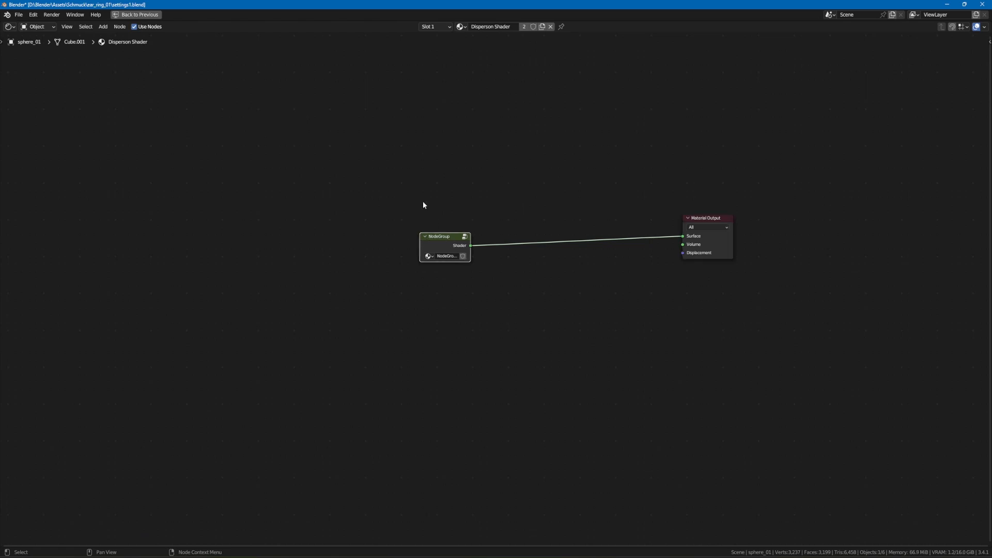
Reopen the node group, display its inputs and outputs settings, and adjust the positions of the Group Input and Group Output nodes
{"action": "left_click", "coordinate": [465, 237]}
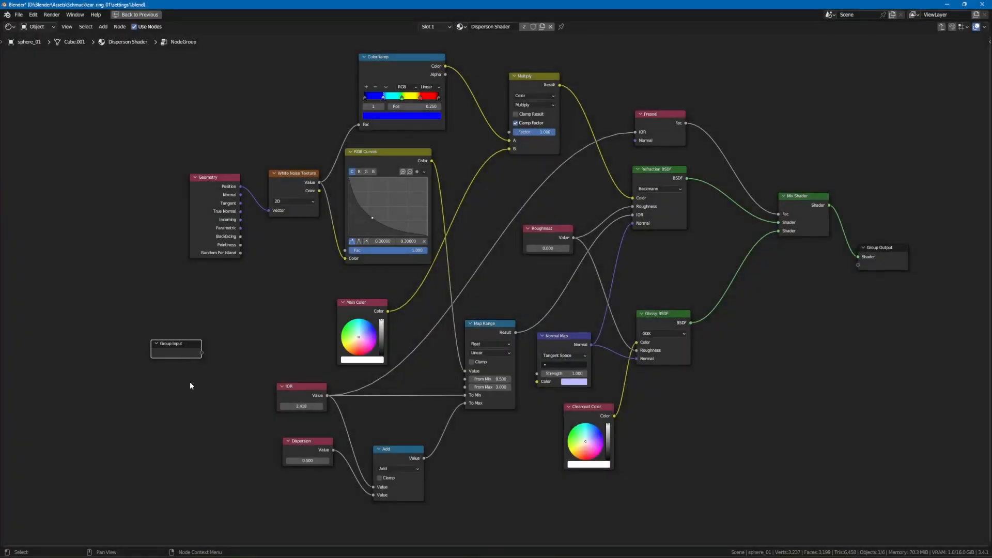
{"action": "key", "text": "n"}
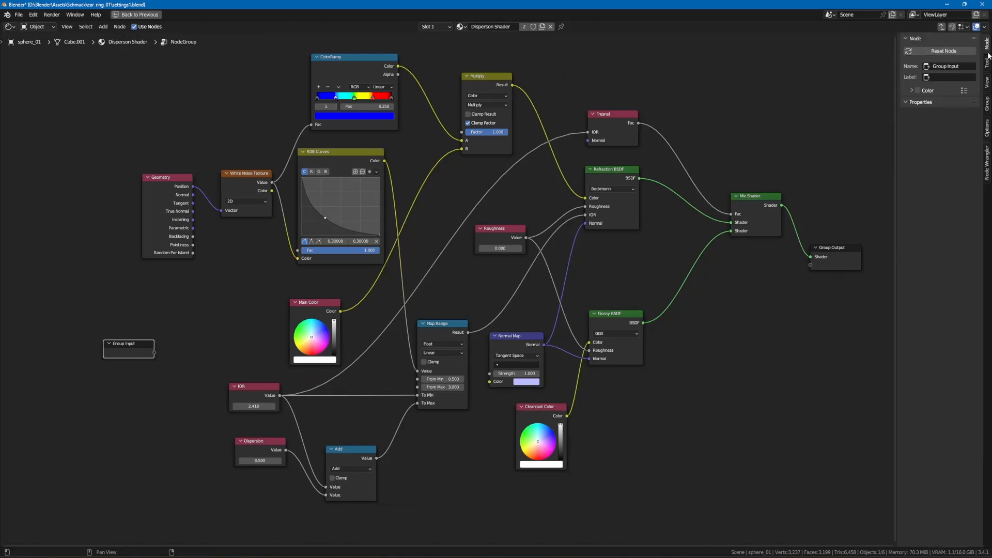
{"action": "left_click", "coordinate": [987, 106]}
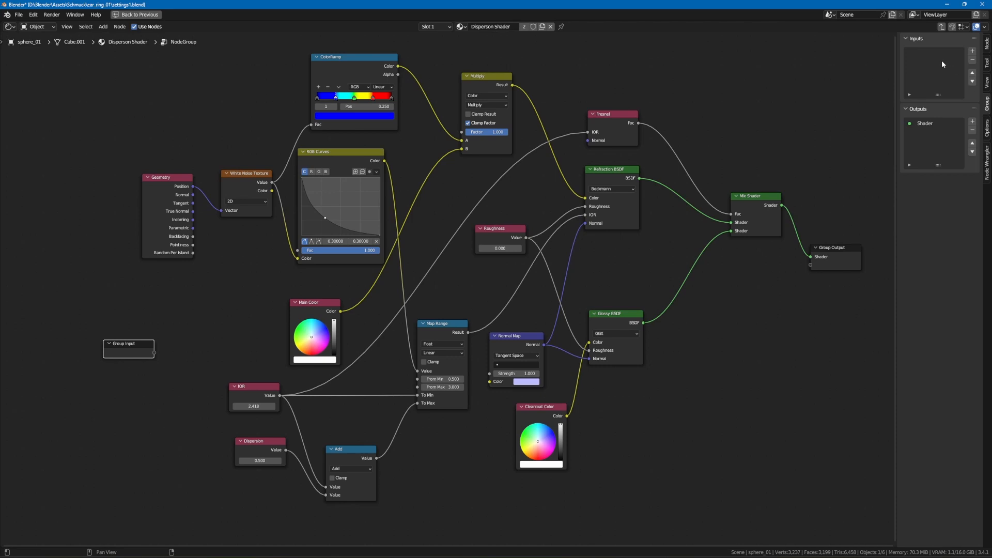
{"action": "left_click_drag", "start_coordinate": [139, 345], "coordinate": [134, 316]}
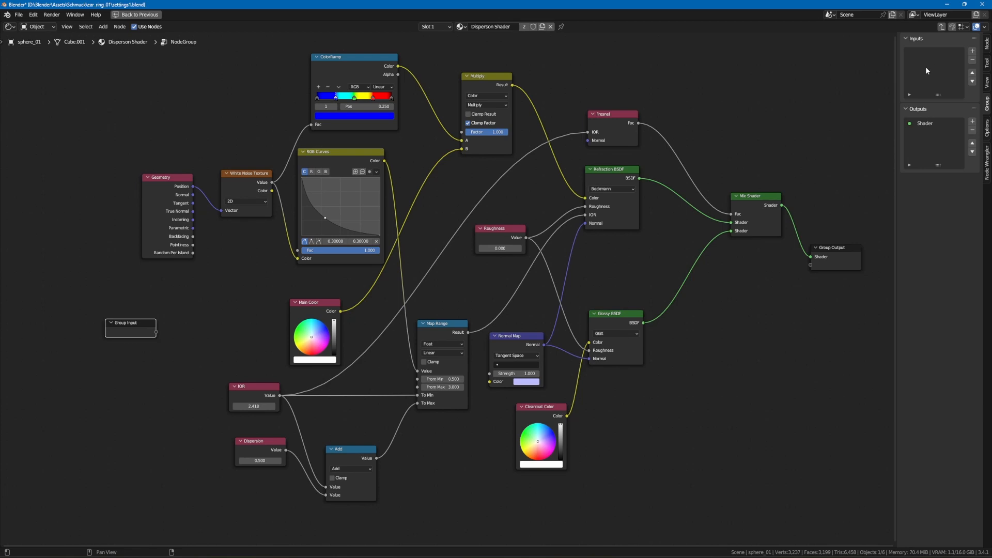
{"action": "left_click", "coordinate": [832, 250]}
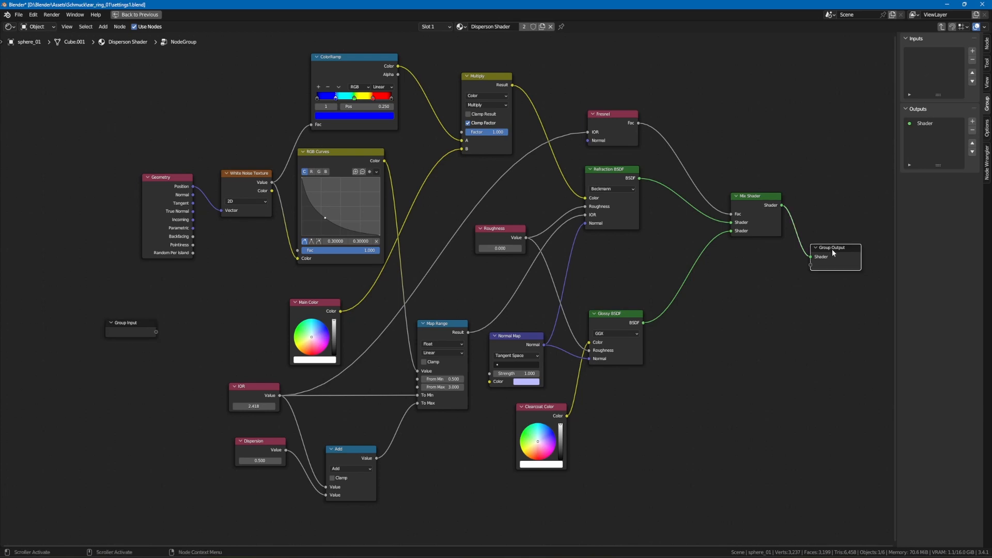
{"action": "left_click_drag", "start_coordinate": [833, 250], "coordinate": [837, 253]}
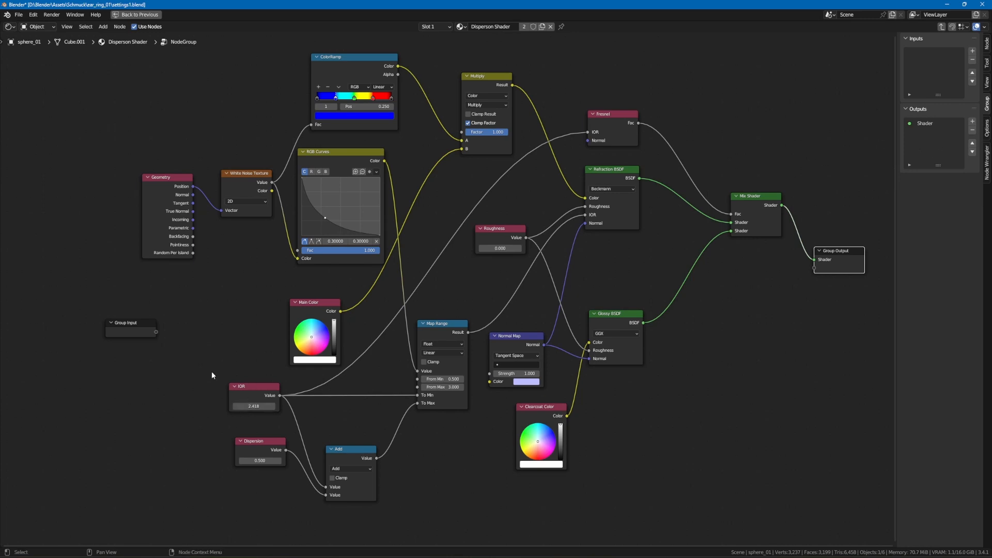
{"action": "left_click_drag", "start_coordinate": [125, 321], "coordinate": [125, 328]}
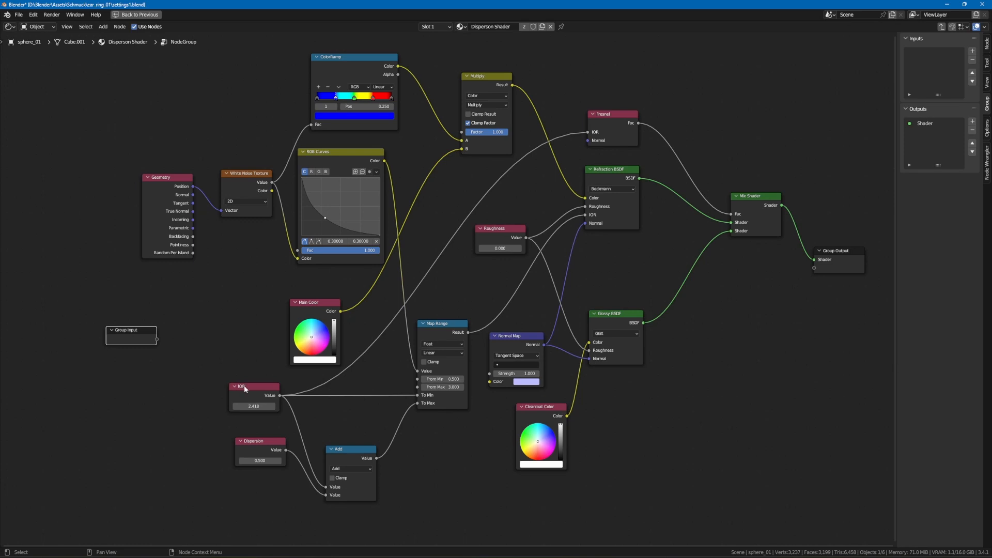
Add a float input to the node group and name it IOR
{"action": "left_click", "coordinate": [244, 389]}
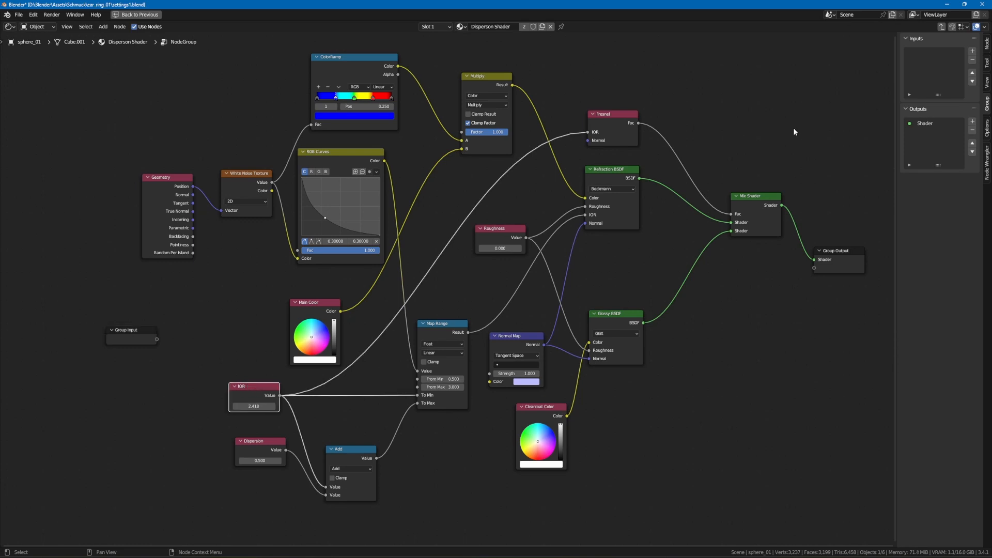
{"action": "left_click", "coordinate": [972, 51]}
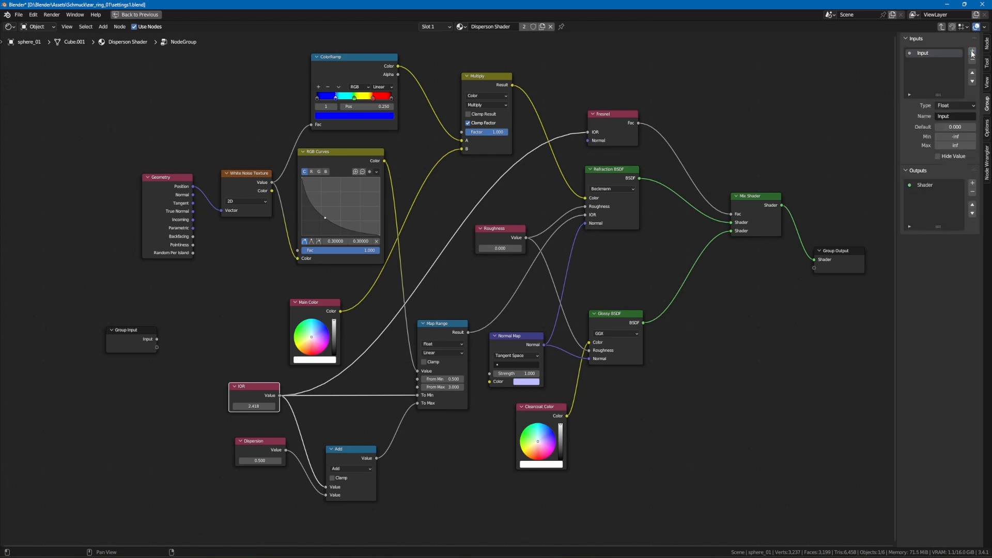
{"action": "left_click", "coordinate": [968, 115]}
{"action": "type", "text": "IOR"}
{"action": "key", "text": "Return"}
Connect the group's IOR input to Add, Map Range To Min and Fresnel IOR, and set the old IOR value node aside
{"action": "left_click", "coordinate": [157, 340]}
{"action": "left_click_drag", "start_coordinate": [157, 340], "coordinate": [329, 486]}
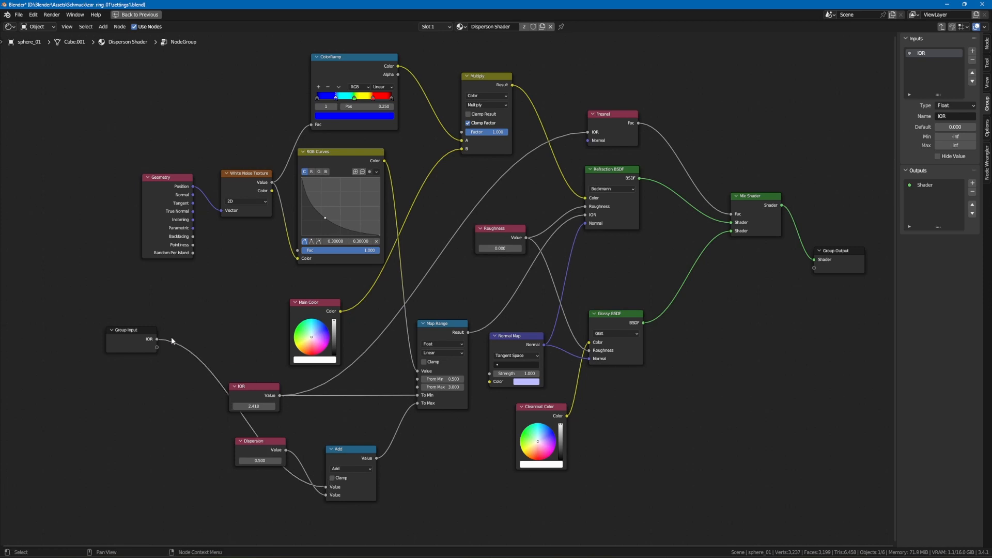
{"action": "left_click_drag", "start_coordinate": [158, 340], "coordinate": [417, 397]}
{"action": "left_click_drag", "start_coordinate": [157, 340], "coordinate": [589, 133]}
{"action": "left_click_drag", "start_coordinate": [249, 392], "coordinate": [73, 151]}
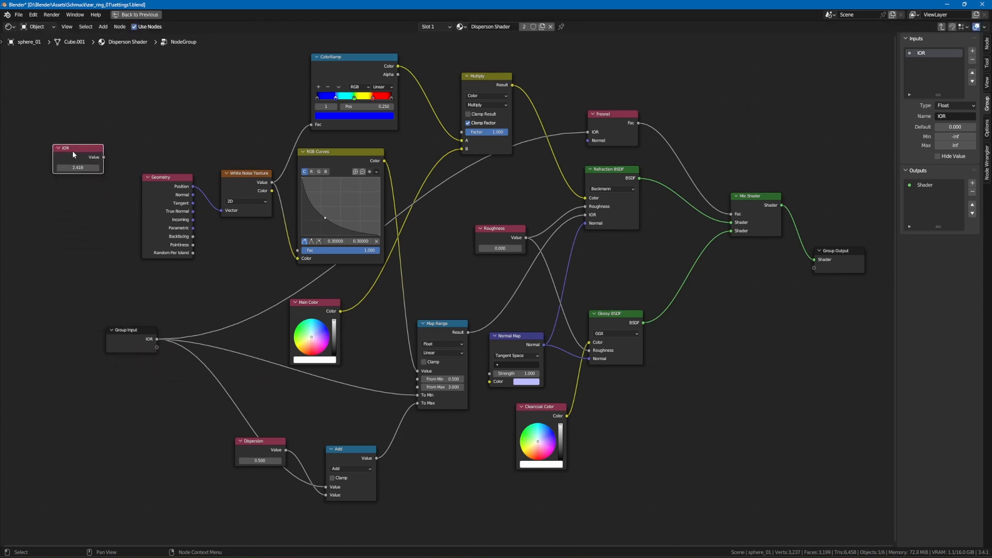
{"action": "left_click_drag", "start_coordinate": [133, 331], "coordinate": [139, 328]}
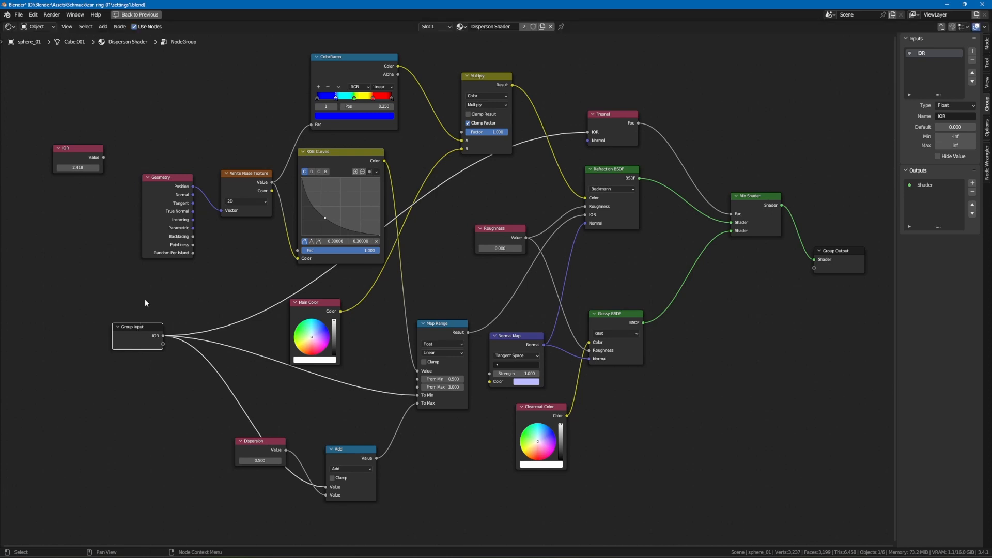
Check the IOR input on the collapsed group node from outside, and return inside the group
{"action": "key", "text": "Tab"}
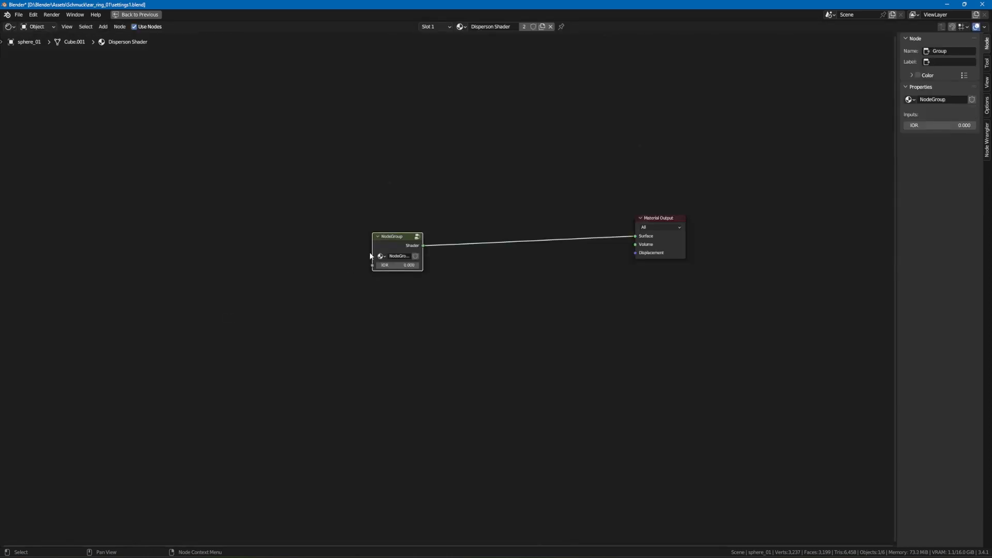
{"action": "scroll", "coordinate": [396, 260], "scroll_direction": "up", "scroll_amount": 3}
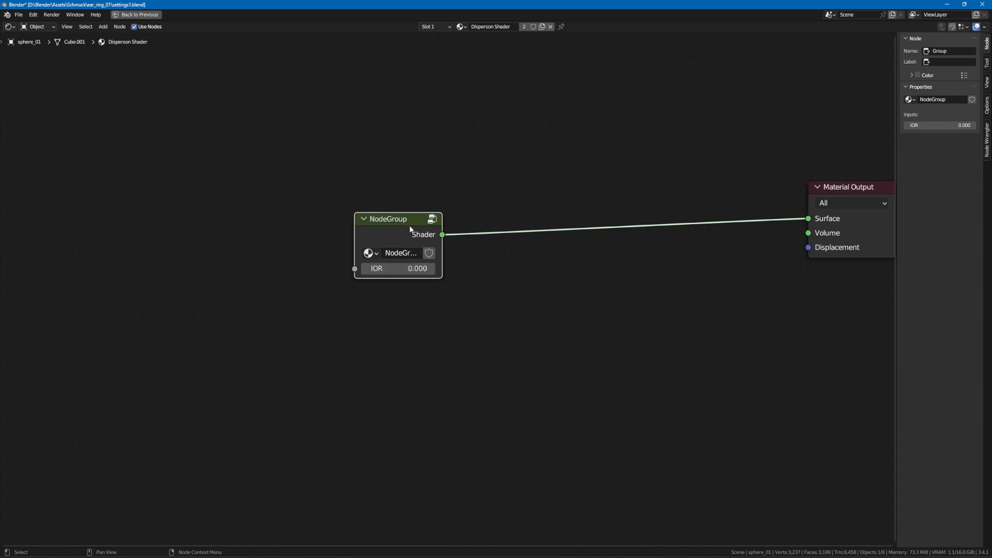
{"action": "key", "text": "Tab"}
{"action": "scroll", "coordinate": [362, 269], "scroll_direction": "down", "scroll_amount": 3}
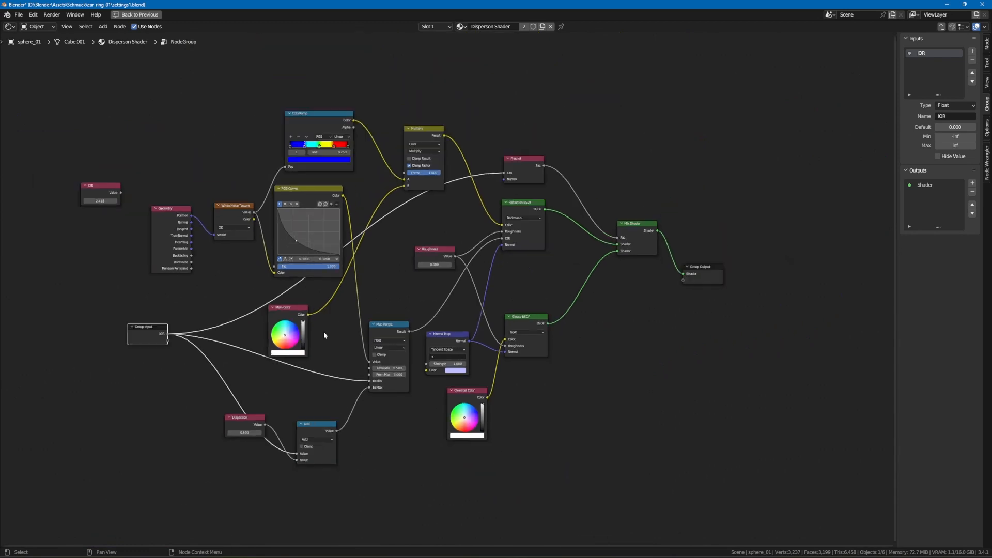
Add a float group input named Dispersion and connect it to the Add node's second Value in place of the Dispersion value node
{"action": "left_click_drag", "start_coordinate": [252, 419], "coordinate": [206, 436]}
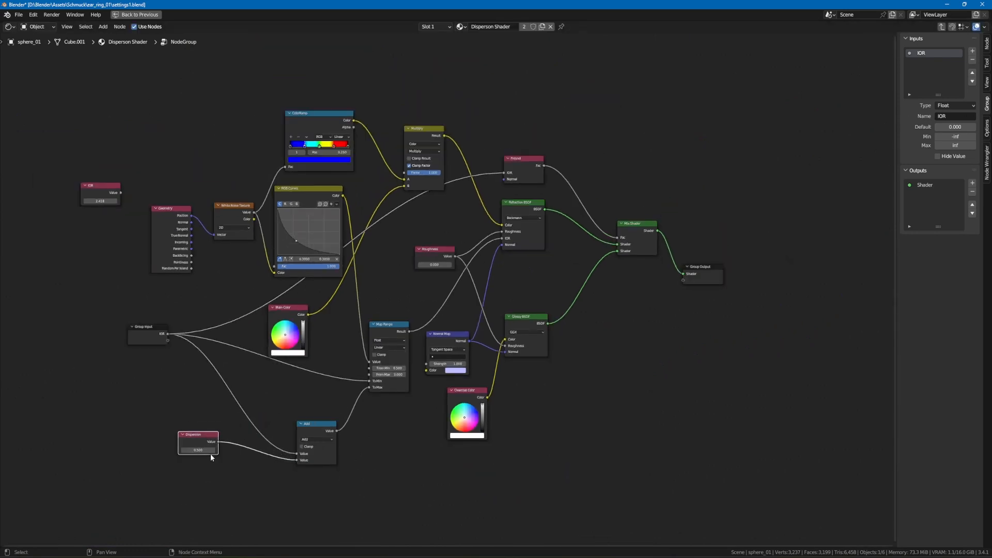
{"action": "scroll", "coordinate": [209, 454], "scroll_direction": "up", "scroll_amount": 2}
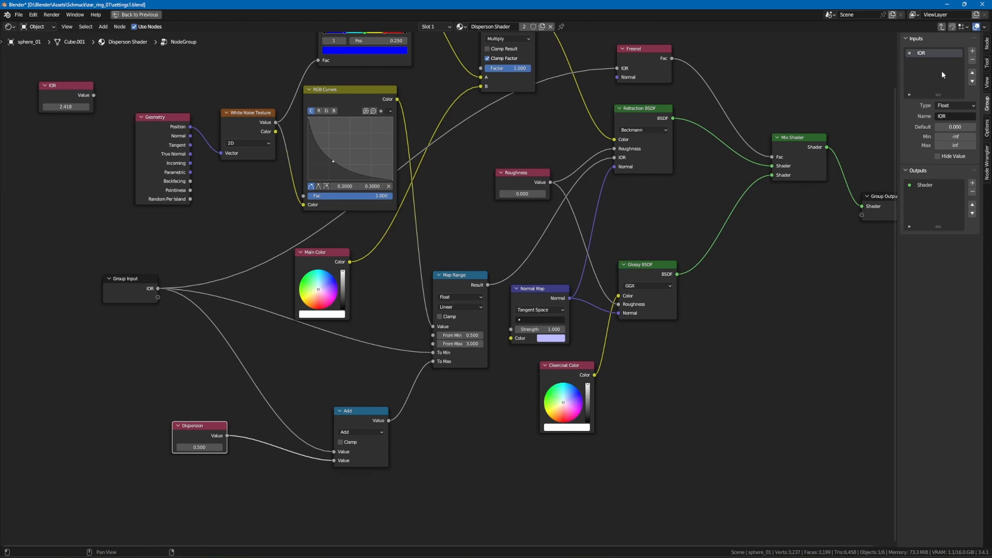
{"action": "left_click", "coordinate": [973, 52]}
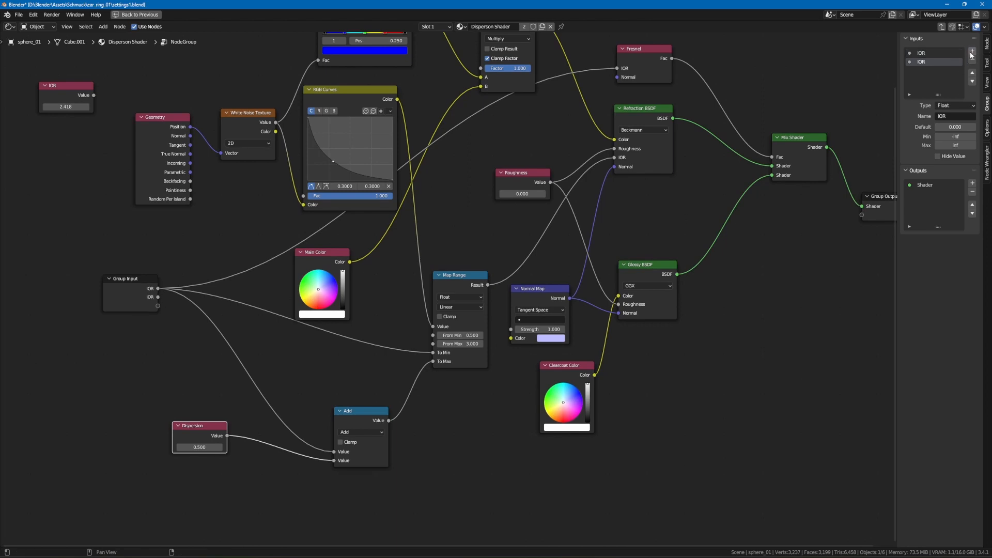
{"action": "left_click", "coordinate": [956, 119]}
{"action": "type", "text": "Dispersion"}
{"action": "key", "text": "Return"}
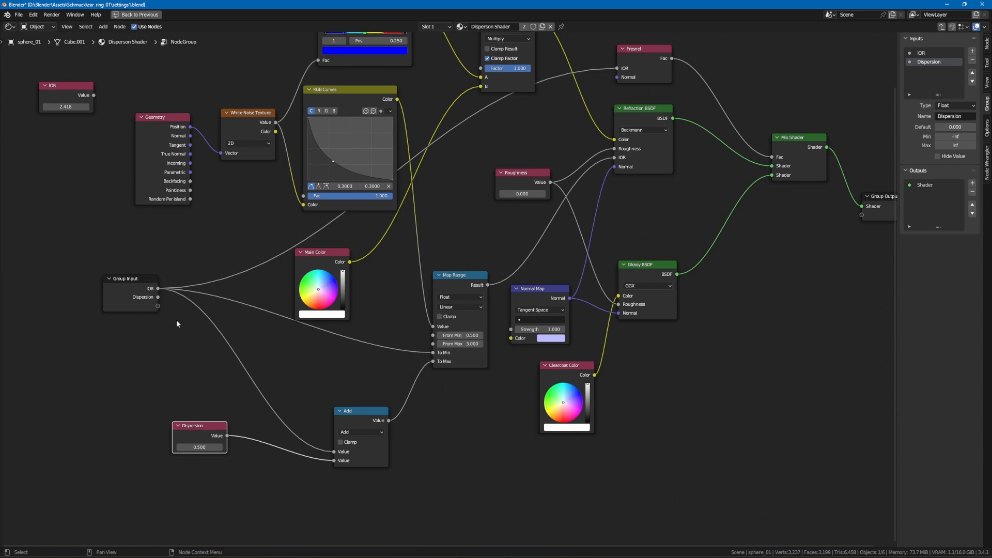
{"action": "left_click_drag", "start_coordinate": [159, 297], "coordinate": [335, 460]}
{"action": "left_click_drag", "start_coordinate": [198, 428], "coordinate": [63, 126]}
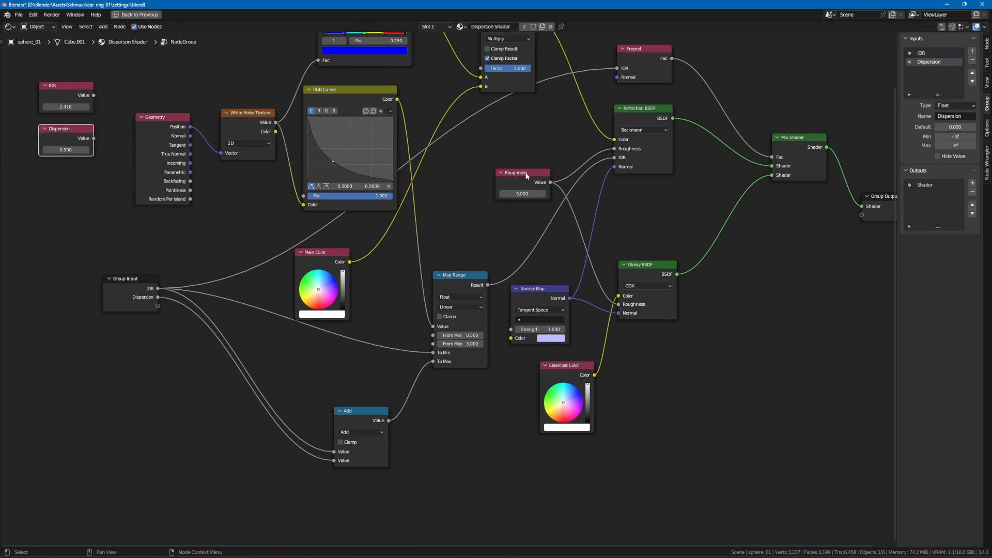
Move the Roughness and Group Input nodes into clearer positions and add a float group input named Roughness
{"action": "left_click_drag", "start_coordinate": [527, 176], "coordinate": [509, 178]}
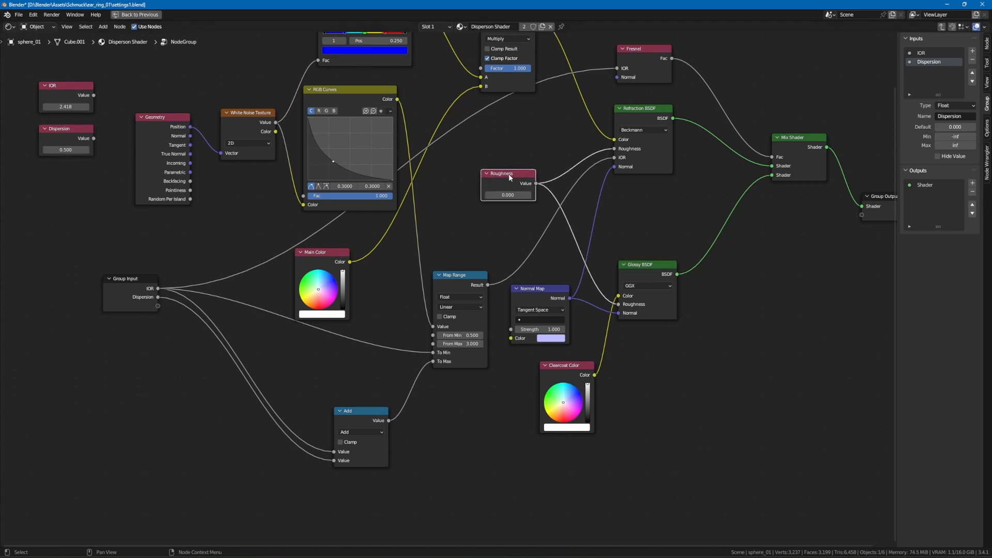
{"action": "left_click_drag", "start_coordinate": [121, 293], "coordinate": [219, 383]}
{"action": "left_click", "coordinate": [511, 176]}
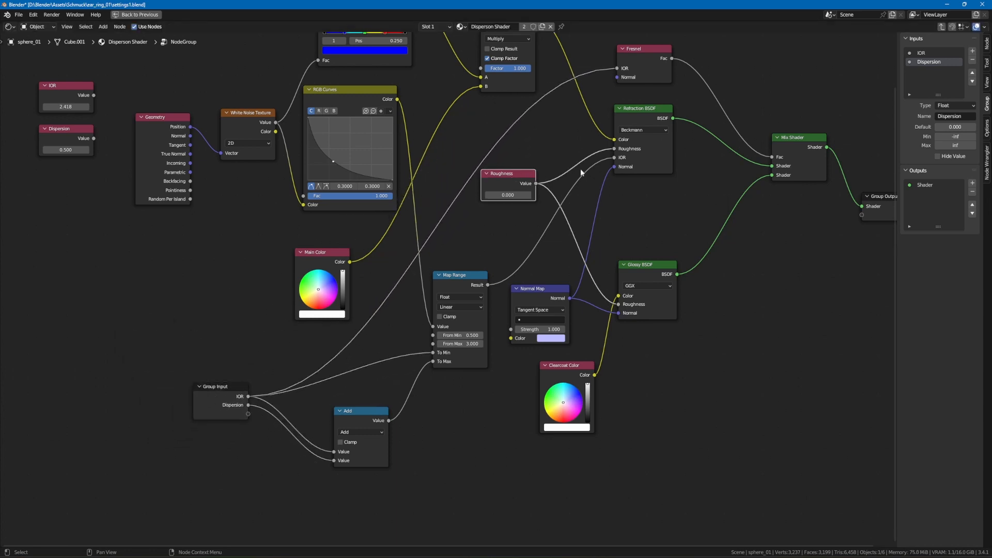
{"action": "left_click", "coordinate": [973, 51]}
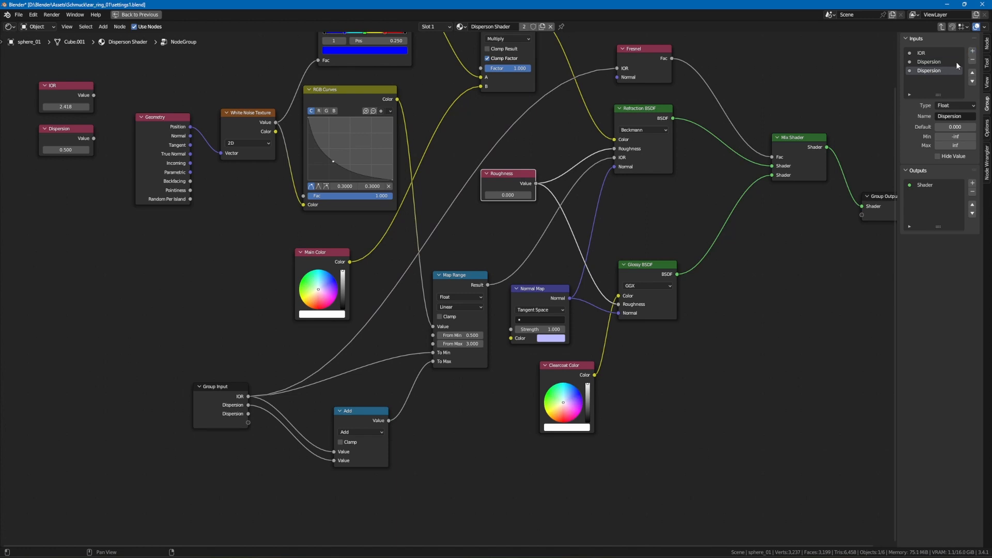
{"action": "left_click", "coordinate": [965, 117]}
{"action": "type", "text": "Roughness"}
{"action": "key", "text": "Return"}
Connect the group's Roughness input to the Refraction and Glossy BSDF Roughness sockets, and set the old Roughness value node aside
{"action": "left_click_drag", "start_coordinate": [249, 414], "coordinate": [614, 149]}
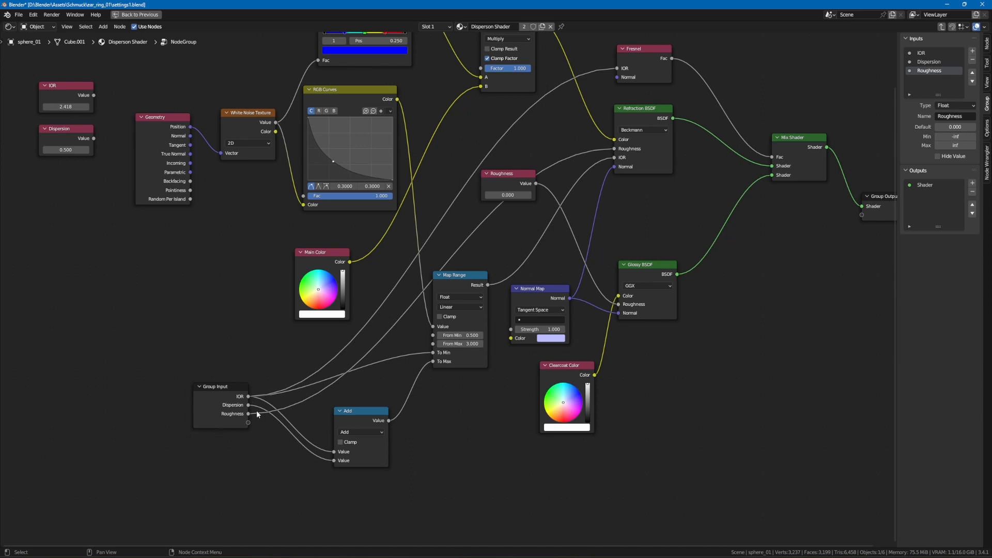
{"action": "left_click_drag", "start_coordinate": [249, 413], "coordinate": [617, 306]}
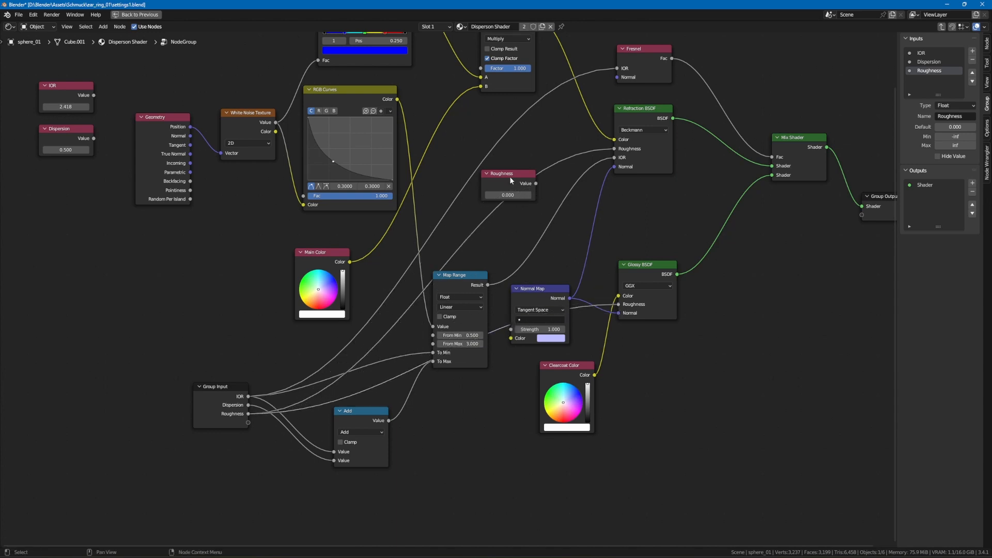
{"action": "left_click_drag", "start_coordinate": [511, 180], "coordinate": [63, 175]}
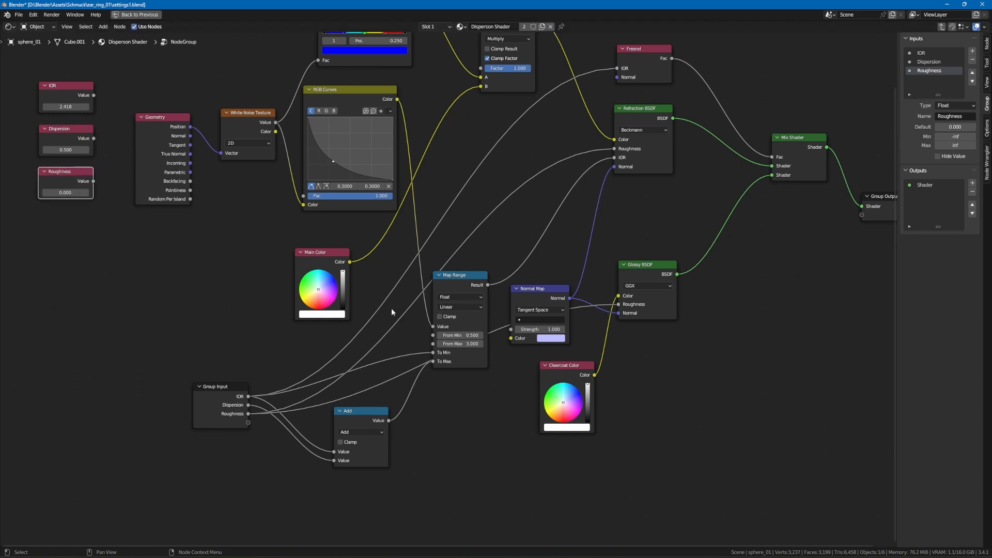
Add a Color-type group input named Main Color and connect it to the Multiply node's B in place of the Main Color node
{"action": "left_click_drag", "start_coordinate": [321, 252], "coordinate": [319, 248]}
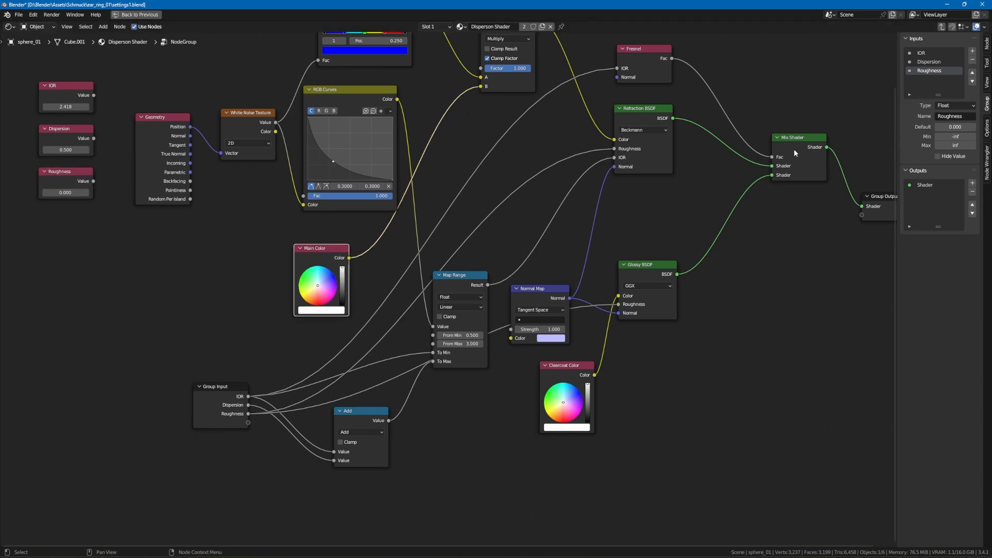
{"action": "left_click", "coordinate": [973, 51]}
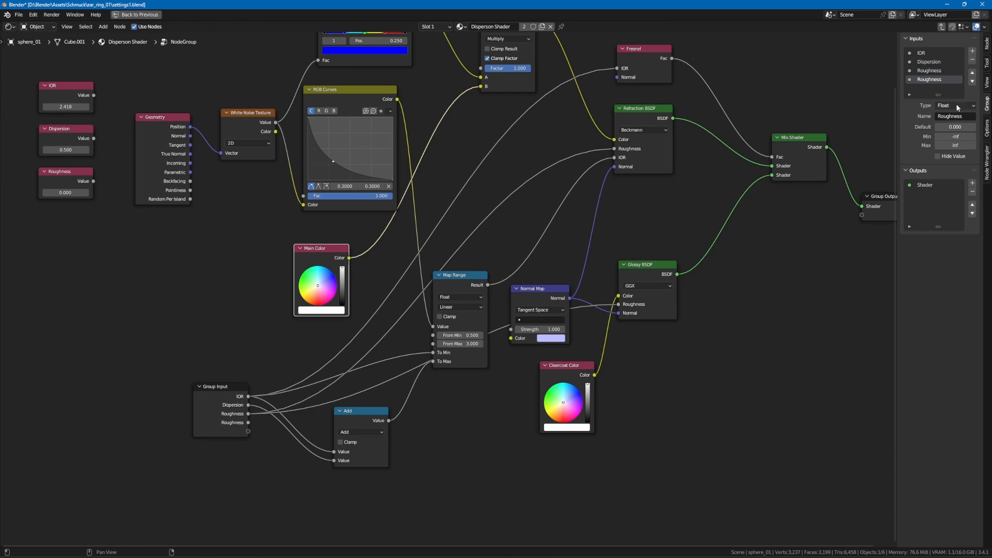
{"action": "left_click", "coordinate": [957, 117]}
{"action": "type", "text": "Main Color"}
{"action": "key", "text": "Return"}
{"action": "left_click", "coordinate": [947, 106]}
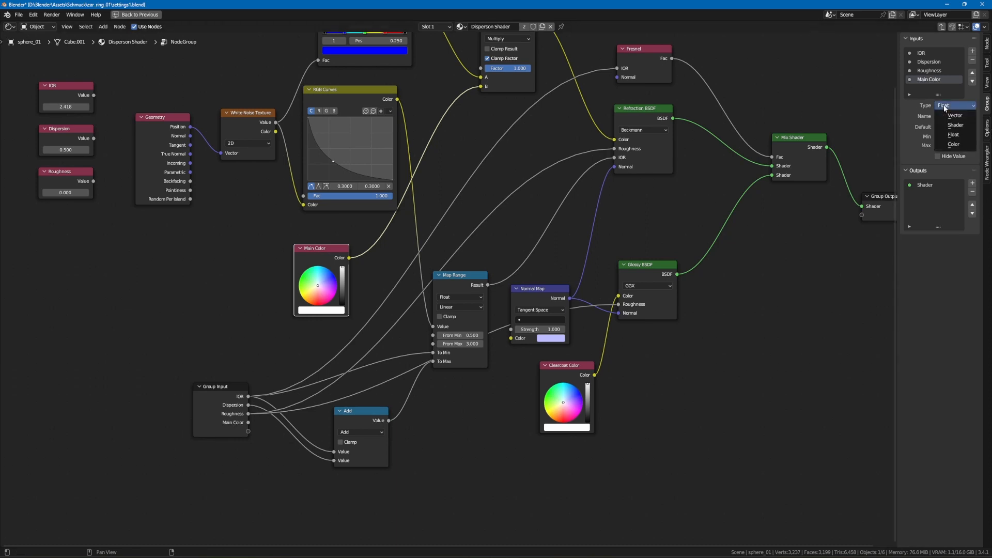
{"action": "left_click", "coordinate": [954, 144]}
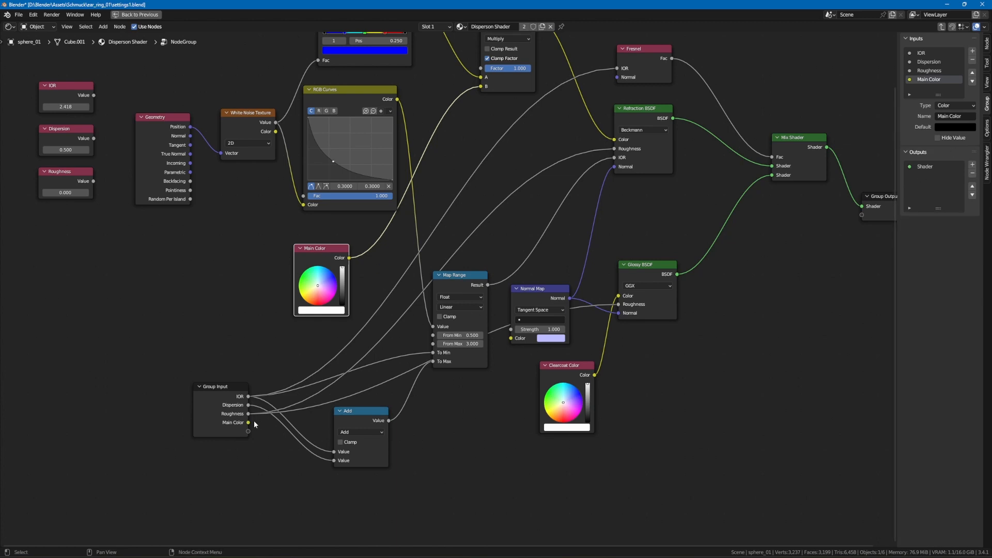
{"action": "left_click_drag", "start_coordinate": [248, 423], "coordinate": [481, 87]}
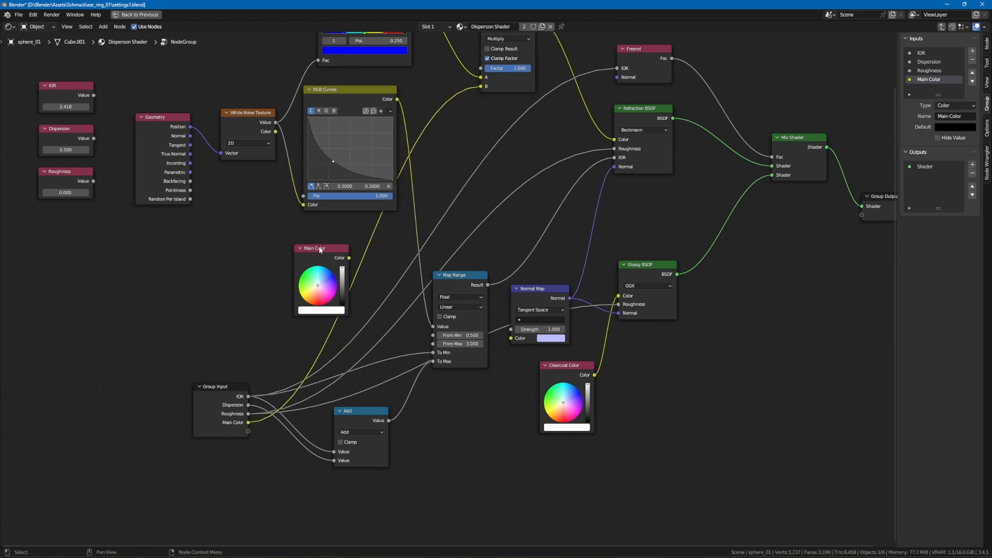
{"action": "left_click_drag", "start_coordinate": [314, 248], "coordinate": [61, 212]}
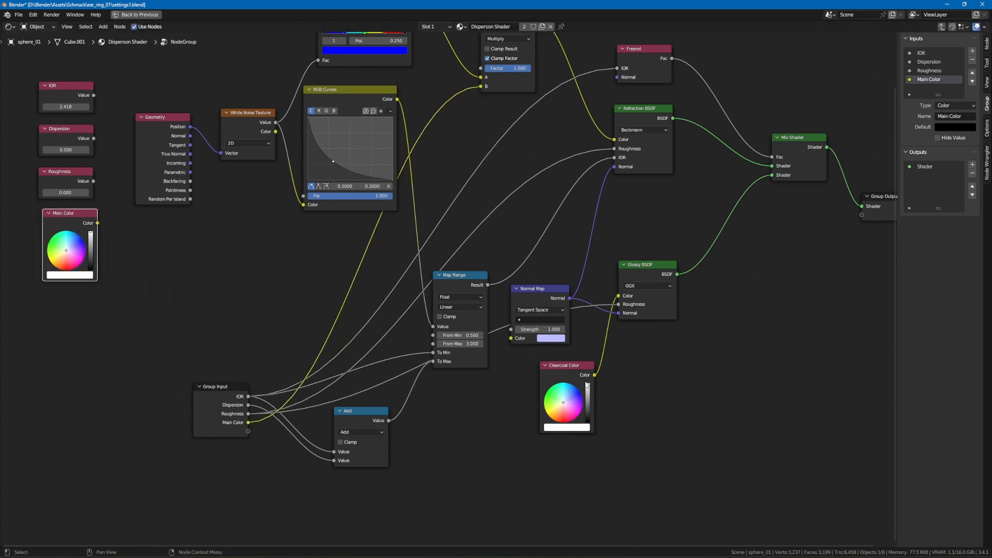
Add a color group input named Clearcoat Color and connect it to the Glossy BSDF's Color in place of the Clearcoat Color node
{"action": "left_click_drag", "start_coordinate": [577, 368], "coordinate": [572, 374]}
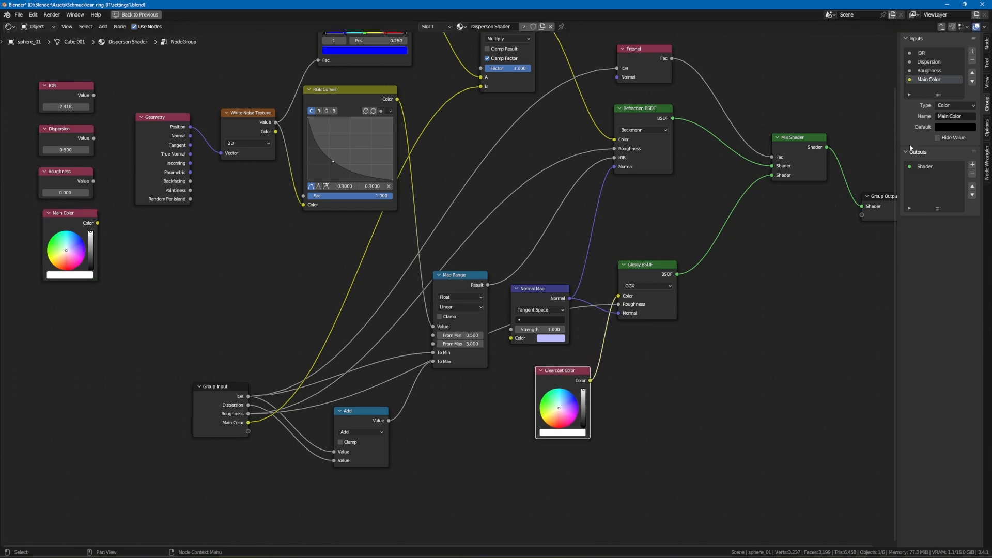
{"action": "left_click", "coordinate": [972, 54]}
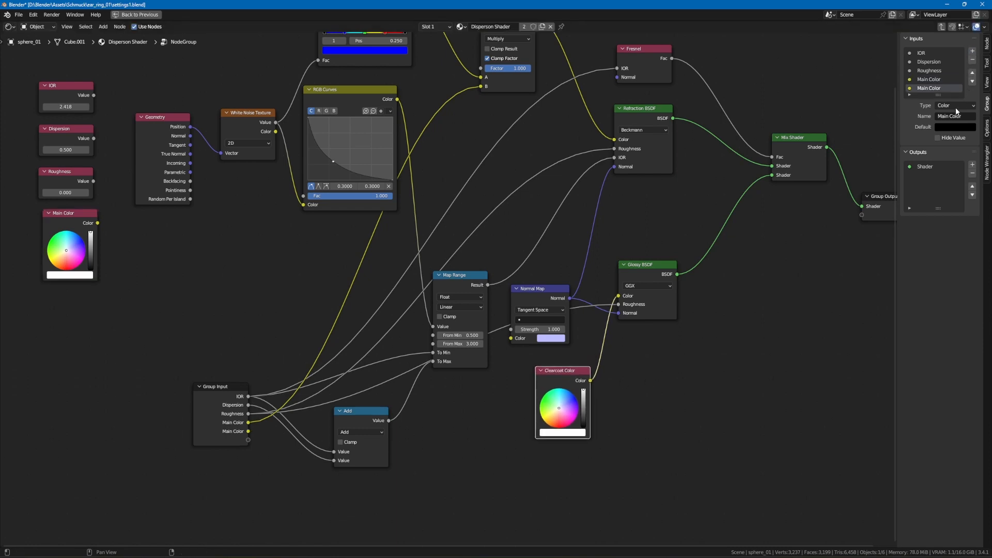
{"action": "left_click", "coordinate": [971, 116]}
{"action": "type", "text": "Clearcoat Color"}
{"action": "key", "text": "Return"}
{"action": "left_click_drag", "start_coordinate": [249, 433], "coordinate": [618, 297]}
{"action": "left_click_drag", "start_coordinate": [569, 374], "coordinate": [74, 296]}
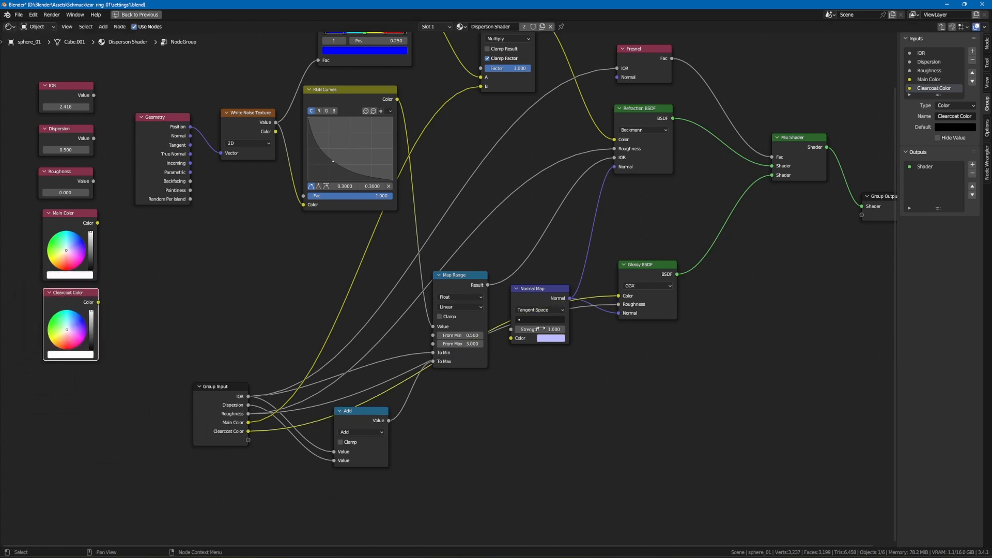
Rearrange the Glossy BSDF, Add, Map Range, Normal Map and Group Input nodes so their connections are easier to follow
{"action": "left_click_drag", "start_coordinate": [646, 269], "coordinate": [661, 328]}
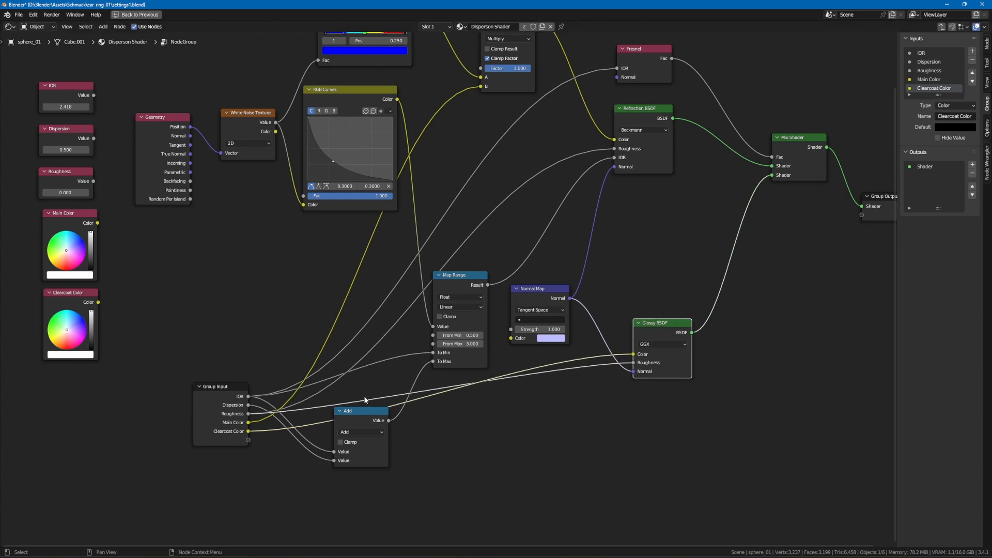
{"action": "left_click_drag", "start_coordinate": [346, 412], "coordinate": [357, 446]}
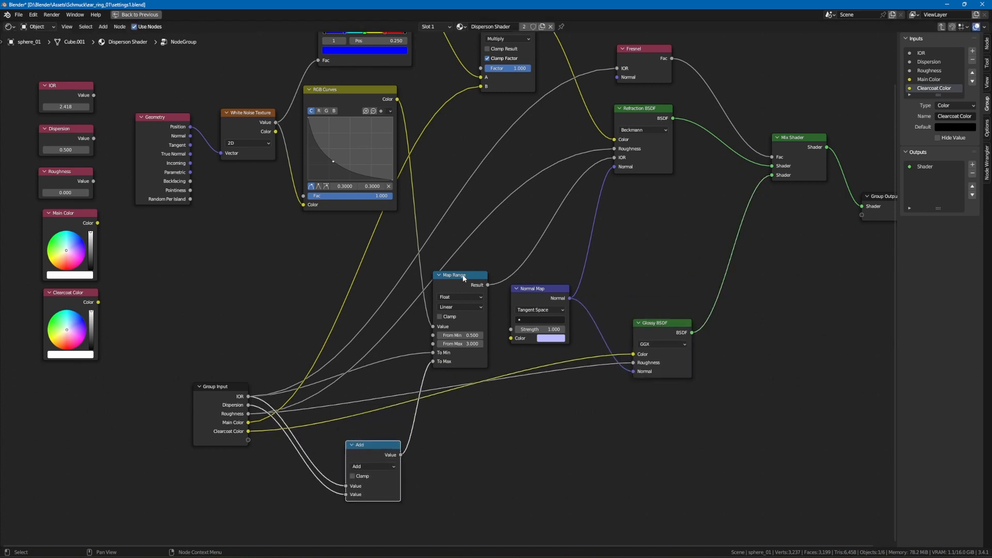
{"action": "left_click_drag", "start_coordinate": [466, 277], "coordinate": [479, 265]}
{"action": "left_click_drag", "start_coordinate": [540, 289], "coordinate": [528, 438]}
{"action": "left_click", "coordinate": [369, 448]}
{"action": "left_click_drag", "start_coordinate": [369, 448], "coordinate": [292, 257]}
{"action": "left_click_drag", "start_coordinate": [218, 386], "coordinate": [188, 345]}
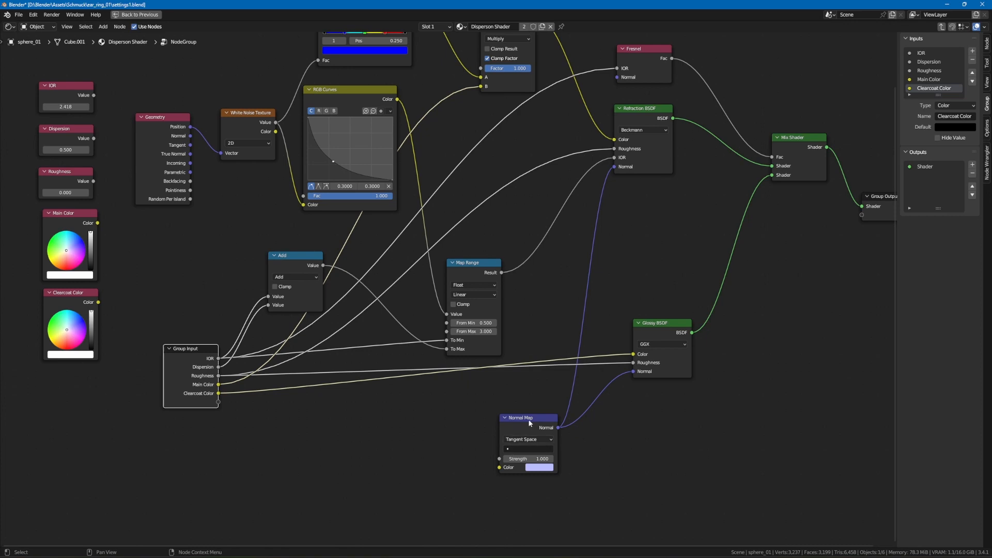
Add a color group input named Normal Color and connect it to the Normal Map node's Color
{"action": "left_click_drag", "start_coordinate": [529, 419], "coordinate": [530, 418]}
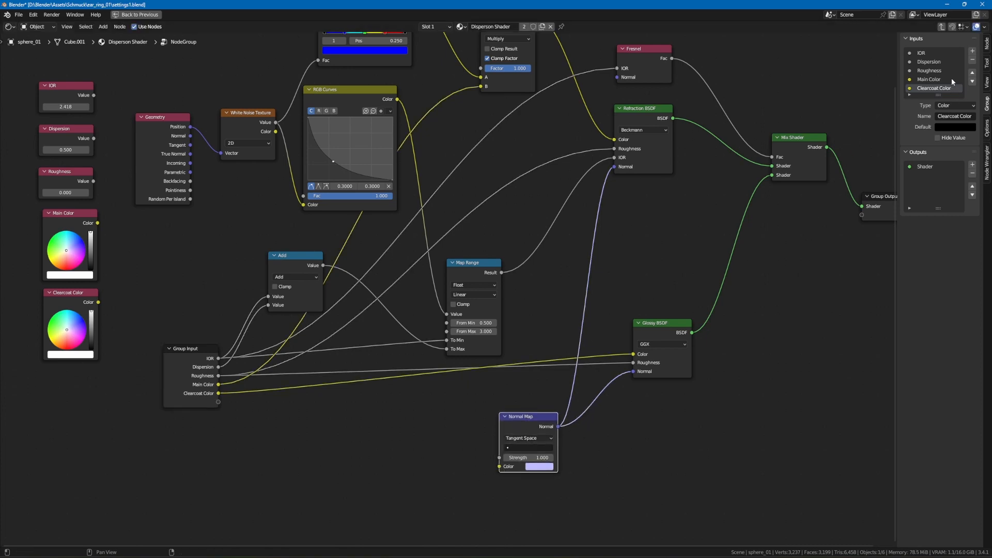
{"action": "left_click", "coordinate": [973, 52]}
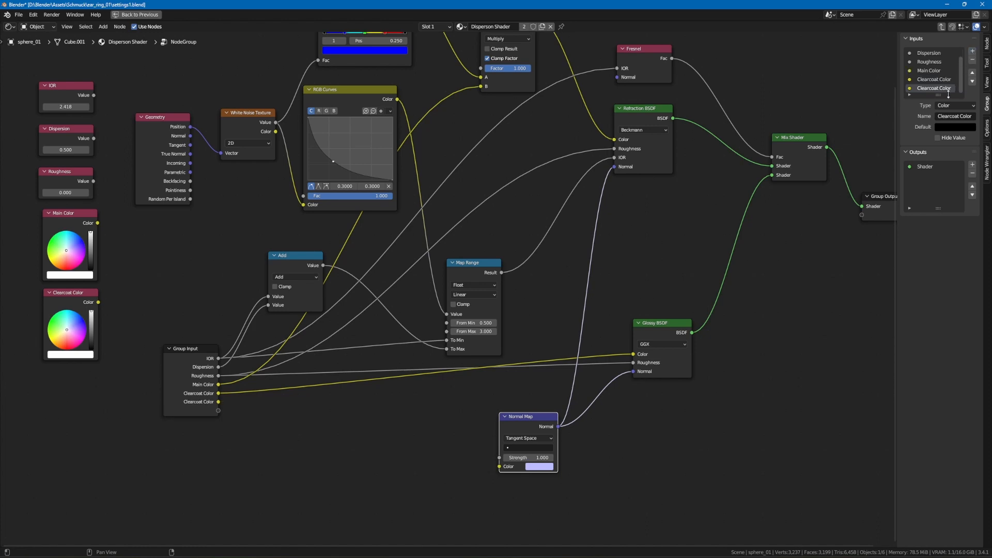
{"action": "left_click", "coordinate": [953, 118]}
{"action": "left_click", "coordinate": [960, 117]}
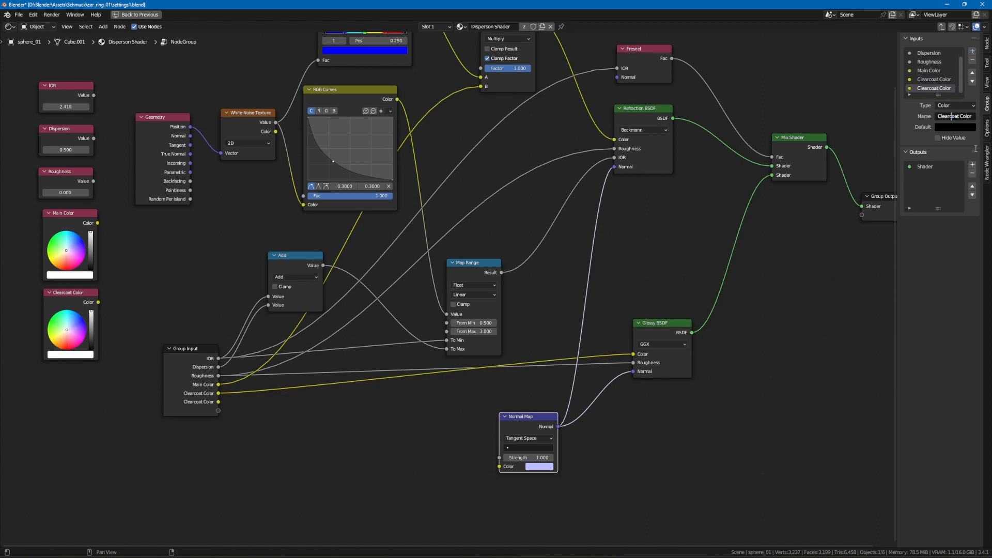
{"action": "double_click", "coordinate": [956, 117]}
{"action": "type", "text": "Normal"}
{"action": "key", "text": "BackSpace"}
{"action": "key", "text": "BackSpace"}
{"action": "type", "text": "al"}
{"action": "key", "text": "Return"}
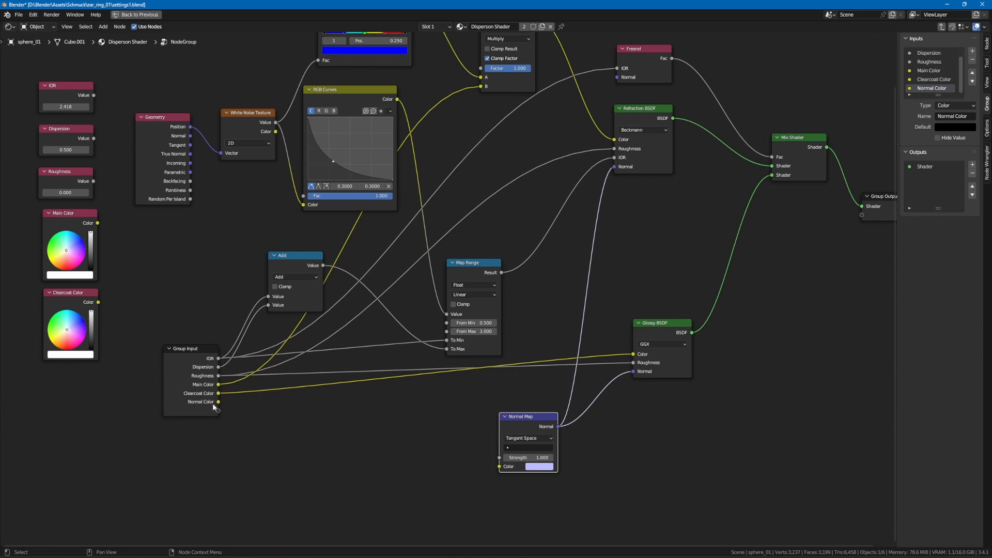
{"action": "left_click_drag", "start_coordinate": [218, 401], "coordinate": [501, 467]}
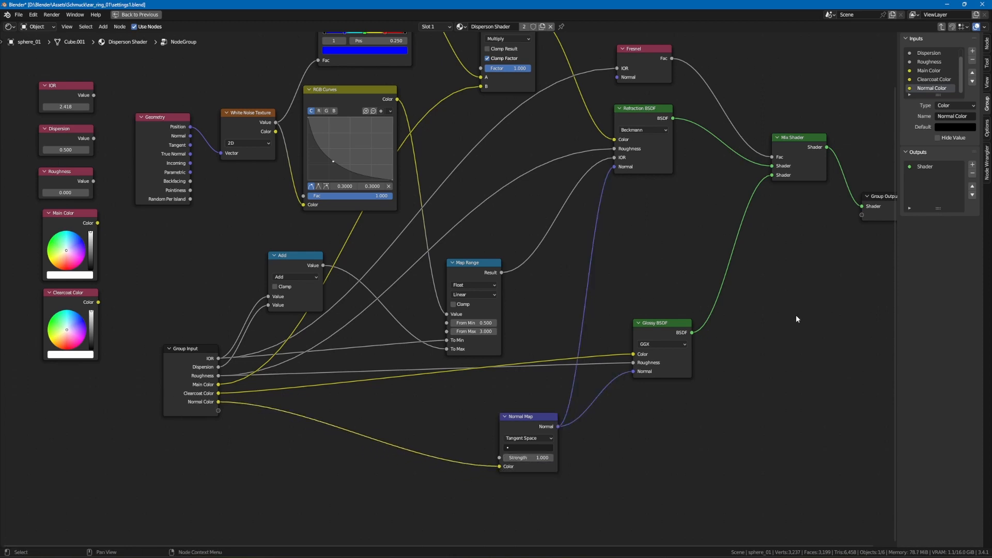
Add a float group input named Normal Strength and connect it to the Normal Map node's Strength
{"action": "left_click", "coordinate": [973, 52]}
{"action": "left_click", "coordinate": [953, 105]}
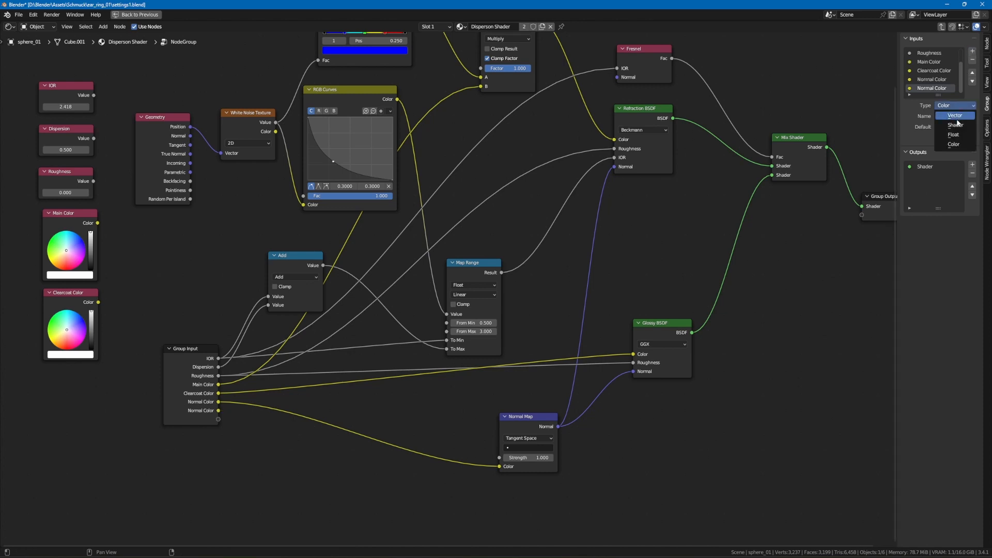
{"action": "left_click", "coordinate": [954, 135]}
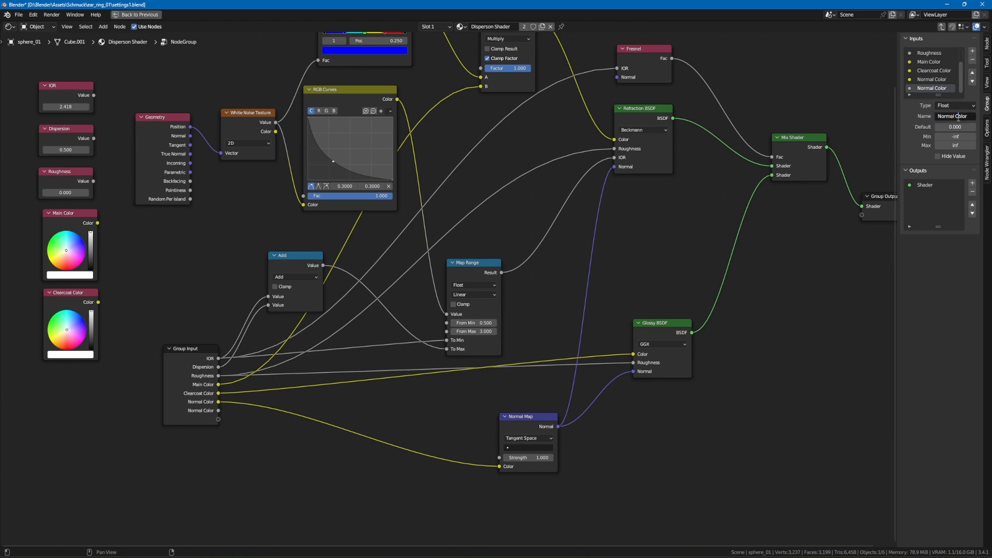
{"action": "double_click", "coordinate": [960, 116]}
{"action": "type", "text": "Strenght"}
{"action": "key", "text": "Return"}
{"action": "left_click", "coordinate": [972, 120]}
{"action": "left_click", "coordinate": [973, 119]}
{"action": "left_click_drag", "start_coordinate": [970, 118], "coordinate": [974, 118]}
{"action": "type", "text": "th"}
{"action": "left_click_drag", "start_coordinate": [219, 410], "coordinate": [503, 462]}
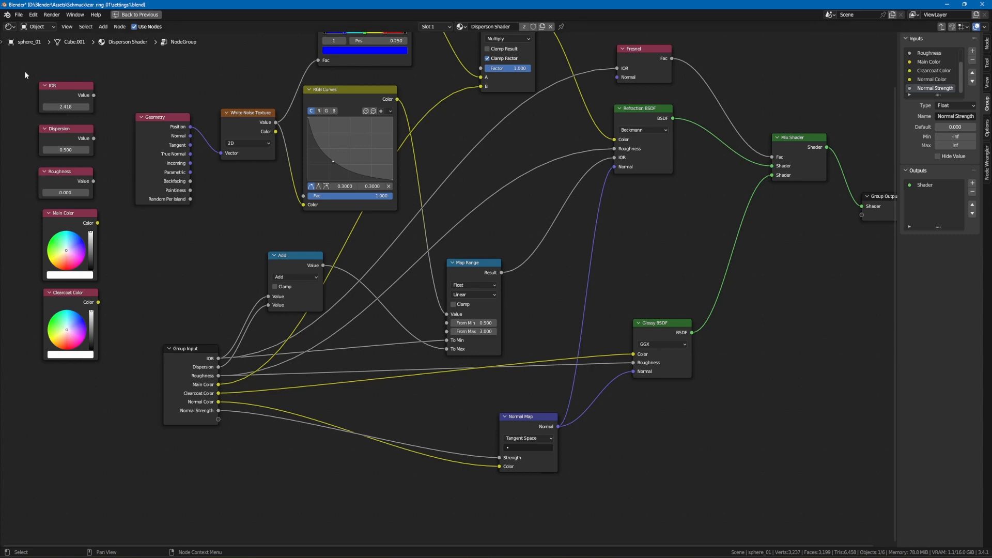
Delete the five disconnected IOR, Dispersion, Roughness, Main Color and Clearcoat Color nodes, and exit the node group
{"action": "left_click_drag", "start_coordinate": [25, 71], "coordinate": [117, 387]}
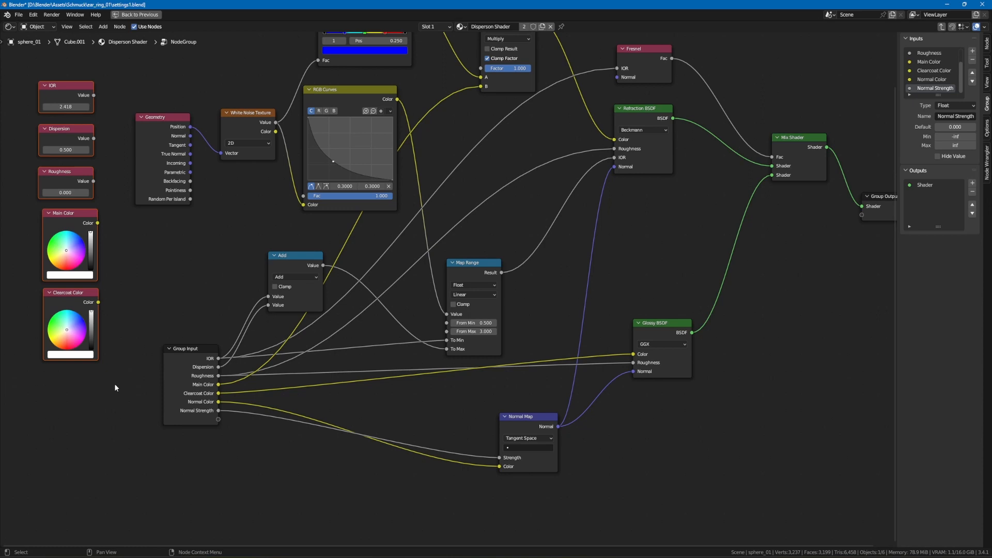
{"action": "key", "text": "x"}
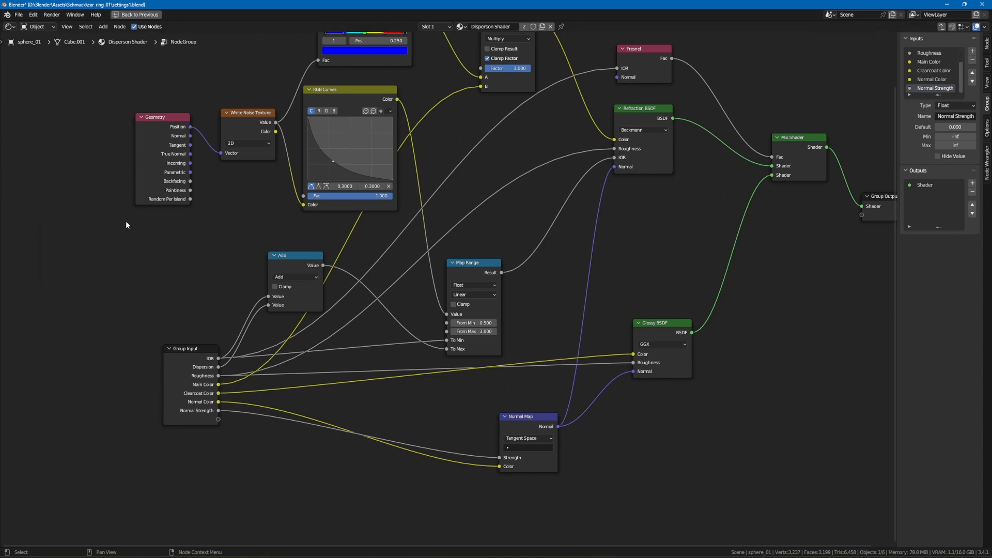
{"action": "key", "text": "Tab"}
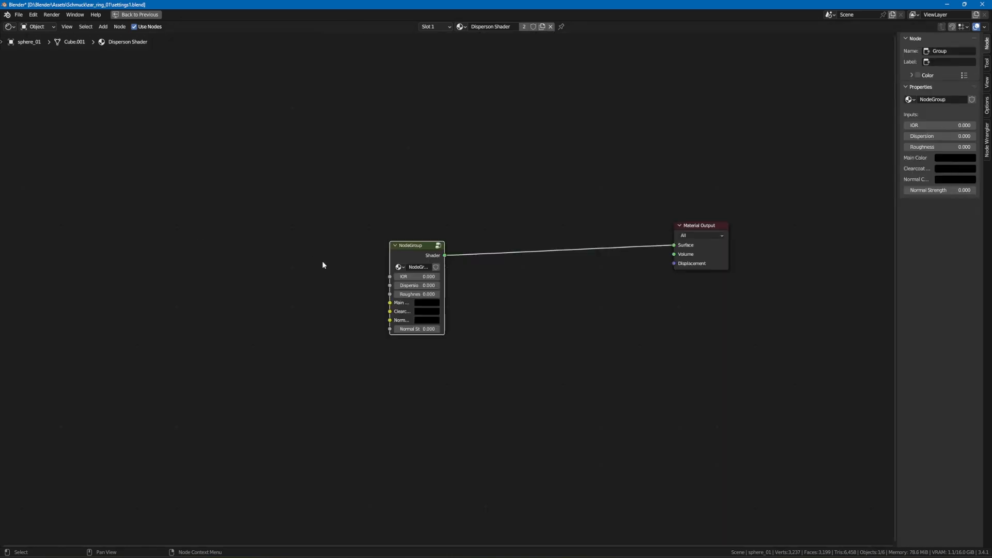
Move the collapsed group node close to the Material Output node and deselect both
{"action": "scroll", "coordinate": [402, 254], "scroll_direction": "up", "scroll_amount": 1}
{"action": "left_click_drag", "start_coordinate": [409, 244], "coordinate": [650, 210]}
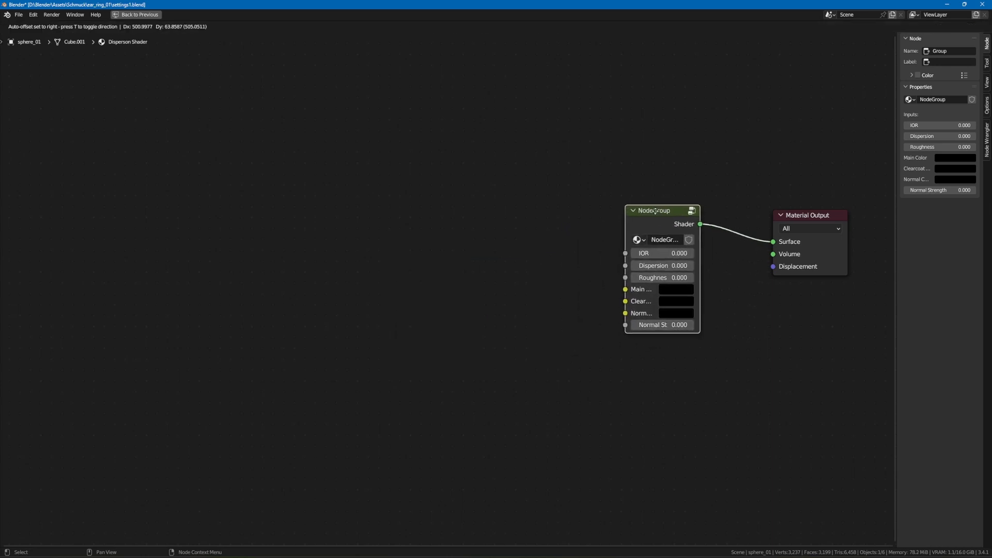
{"action": "left_click_drag", "start_coordinate": [641, 160], "coordinate": [858, 324]}
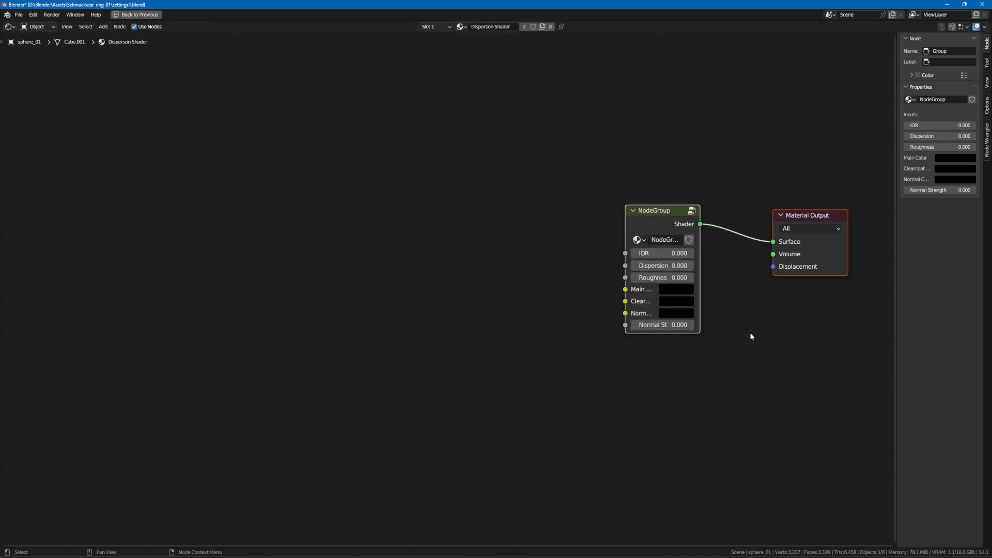
{"action": "middle_click_drag", "start_coordinate": [751, 336], "coordinate": [446, 323]}
{"action": "scroll", "coordinate": [446, 316], "scroll_direction": "up", "scroll_amount": 2}
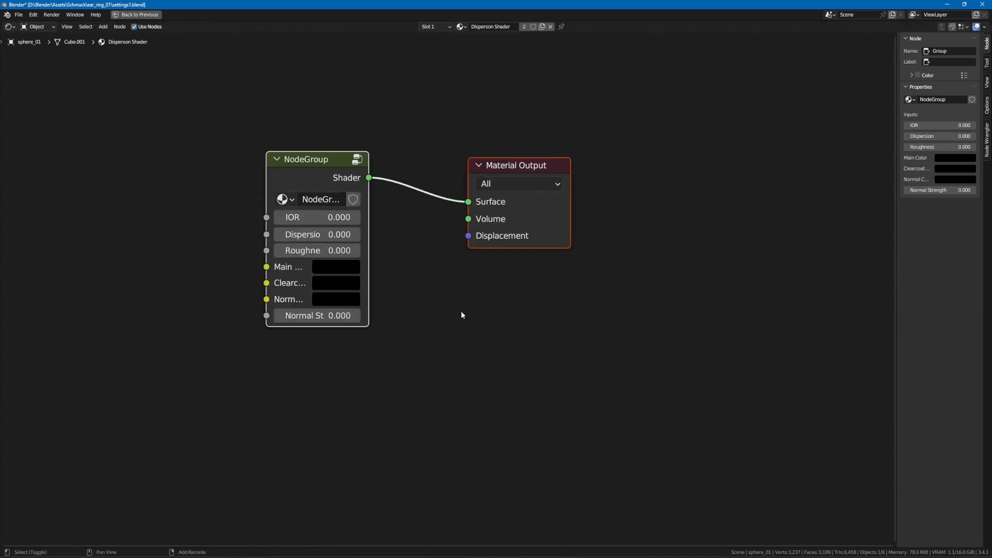
{"action": "scroll", "coordinate": [458, 315], "scroll_direction": "up", "scroll_amount": 2}
{"action": "left_click", "coordinate": [460, 314]}
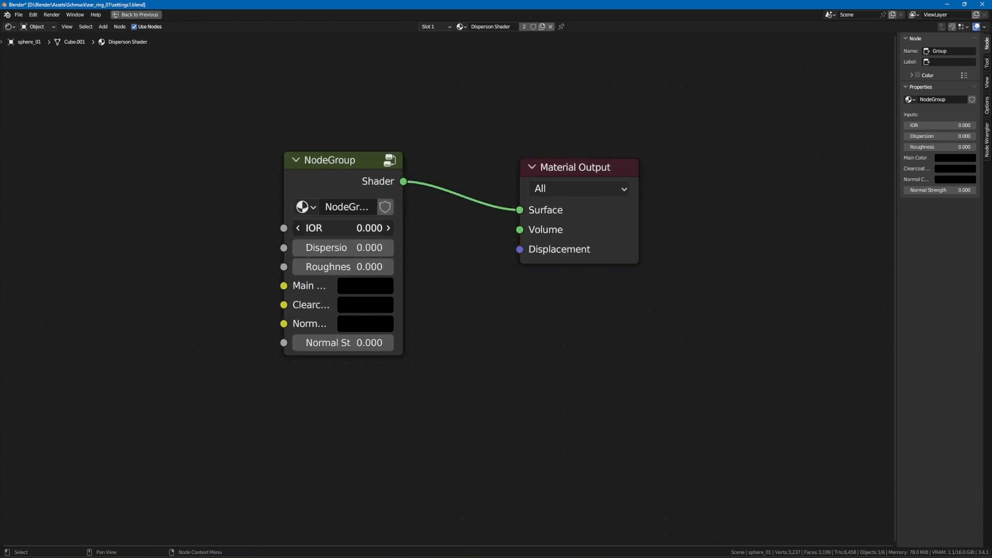
Set the group node's IOR to 1.45 and its Dispersion to 1
{"action": "left_click", "coordinate": [343, 229]}
{"action": "type", "text": "1.45"}
{"action": "key", "text": "Return"}
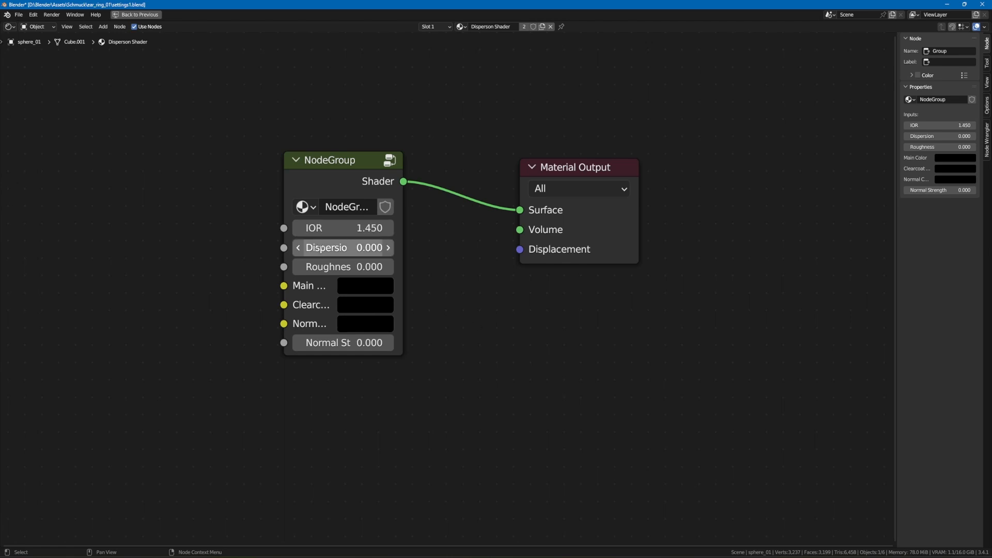
{"action": "left_click", "coordinate": [329, 251]}
{"action": "type", "text": "1"}
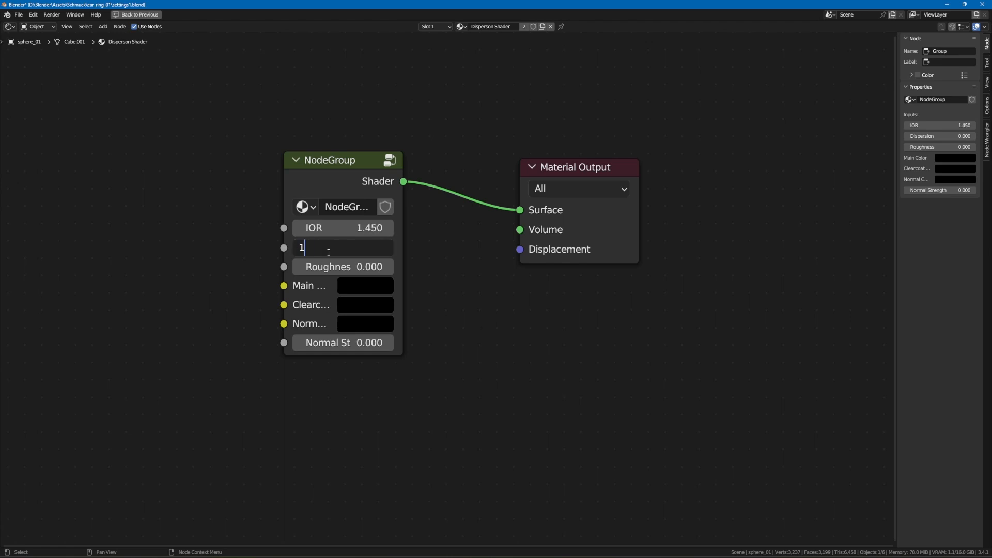
{"action": "key", "text": "Return"}
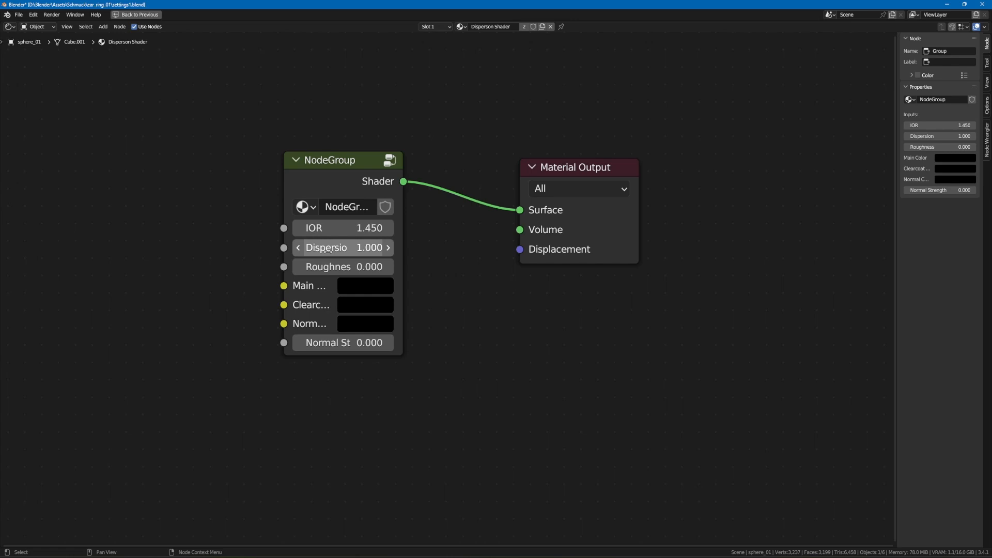
Set the group node's Main Color and Clearcoat Color to white
{"action": "left_click", "coordinate": [352, 284]}
{"action": "left_click", "coordinate": [352, 295]}
{"action": "left_click_drag", "start_coordinate": [482, 163], "coordinate": [483, 35]}
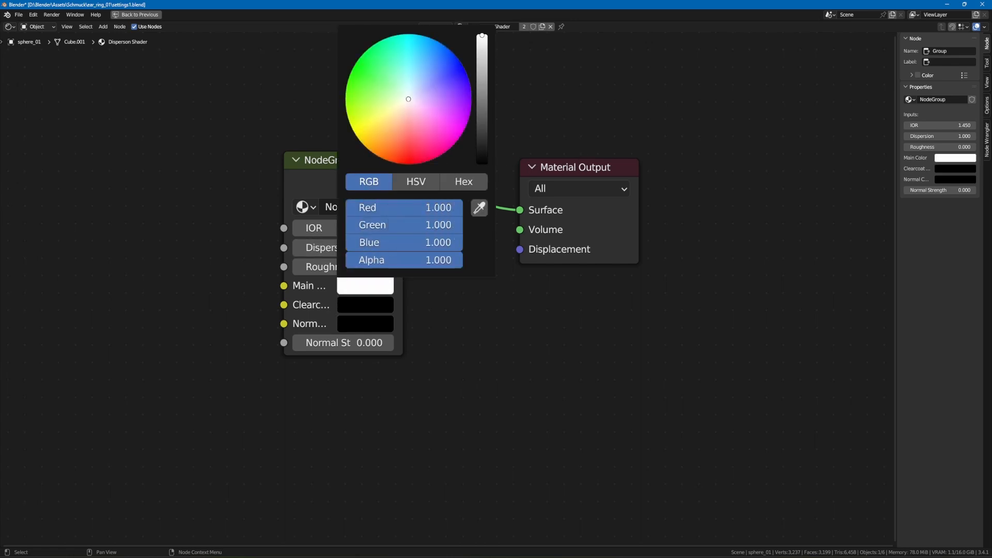
{"action": "left_click", "coordinate": [377, 305]}
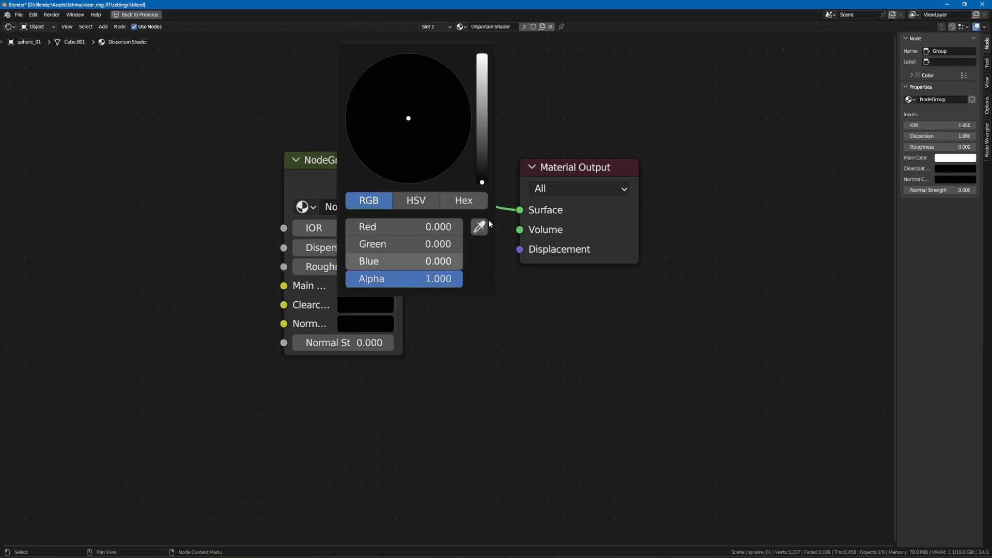
{"action": "left_click_drag", "start_coordinate": [482, 181], "coordinate": [482, 55]}
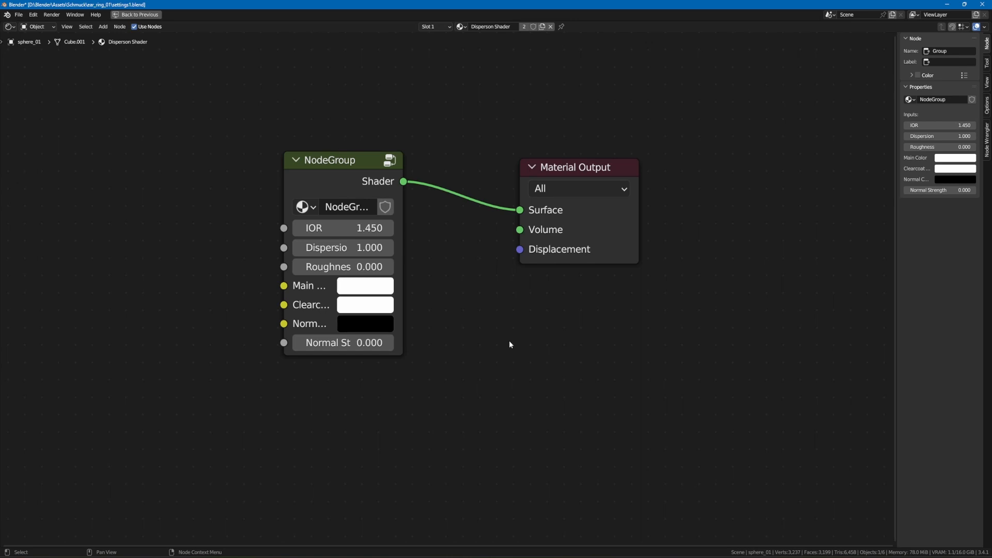
Widen the group node on both sides until its input names are fully readable, and shift it slightly away from Material Output
{"action": "left_click_drag", "start_coordinate": [403, 309], "coordinate": [461, 299]}
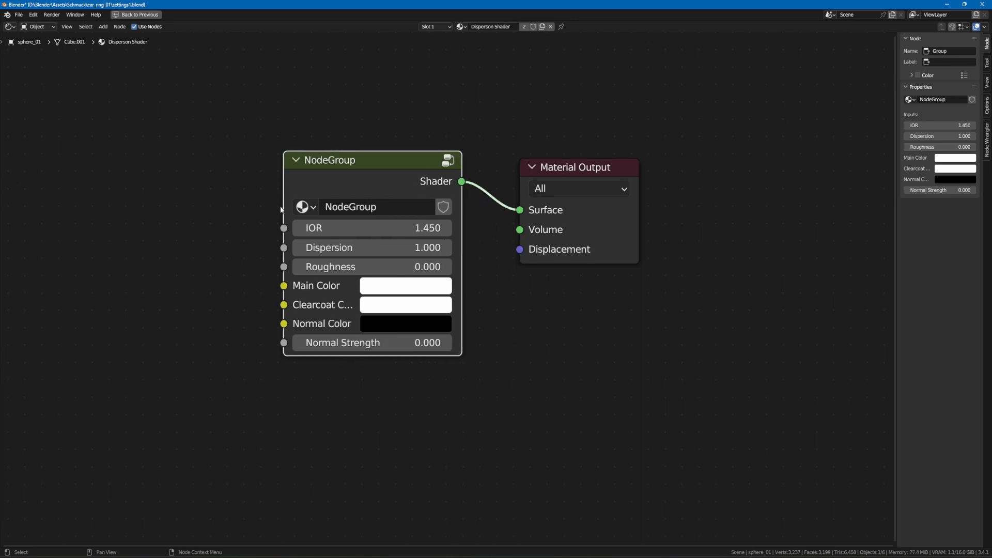
{"action": "left_click_drag", "start_coordinate": [282, 209], "coordinate": [225, 259]}
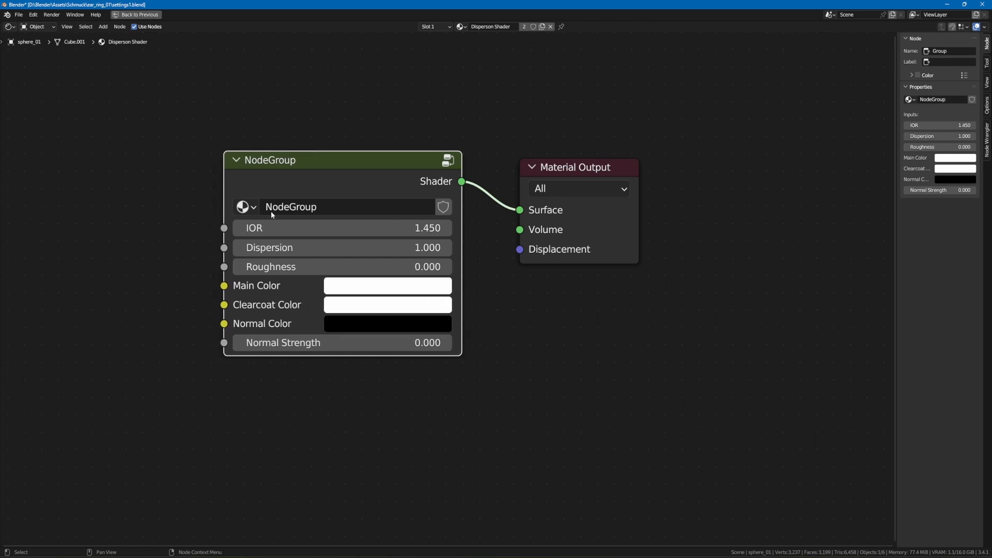
{"action": "left_click_drag", "start_coordinate": [332, 159], "coordinate": [316, 164]}
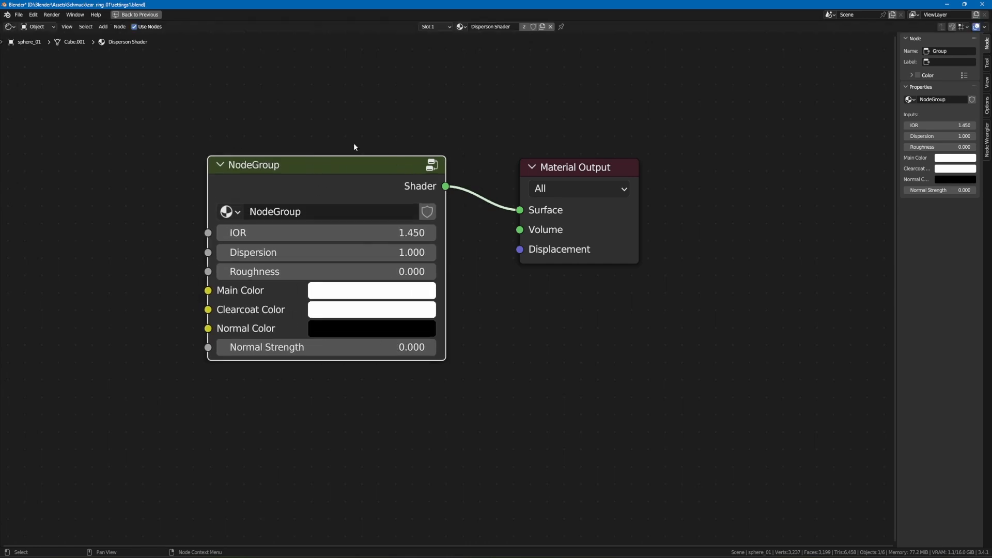
Restore the full Shading workspace layout, select the diamond in the 3D view and frame it
{"action": "key", "text": "ctrl+space"}
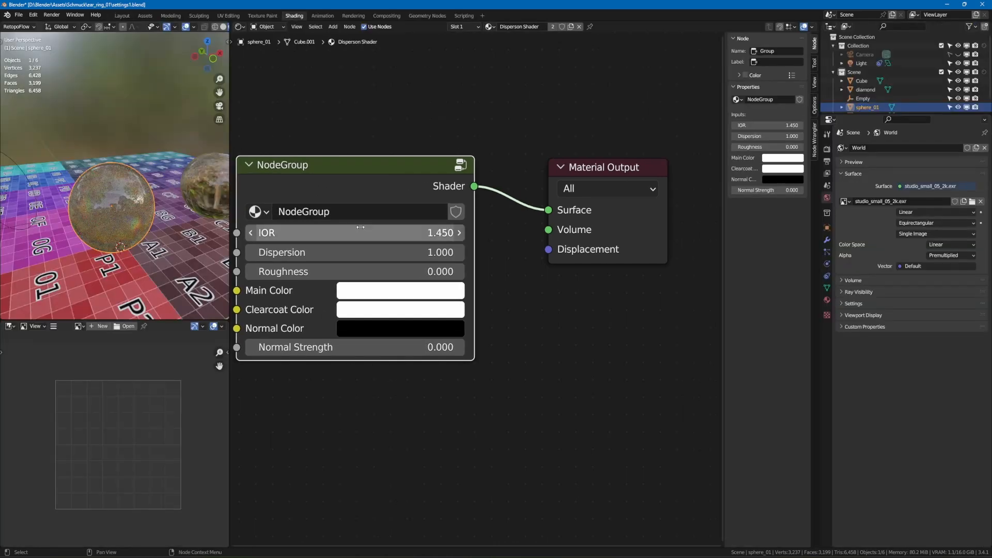
{"action": "scroll", "coordinate": [393, 144], "scroll_direction": "down", "scroll_amount": 3}
{"action": "middle_click_drag", "start_coordinate": [394, 144], "coordinate": [410, 151]}
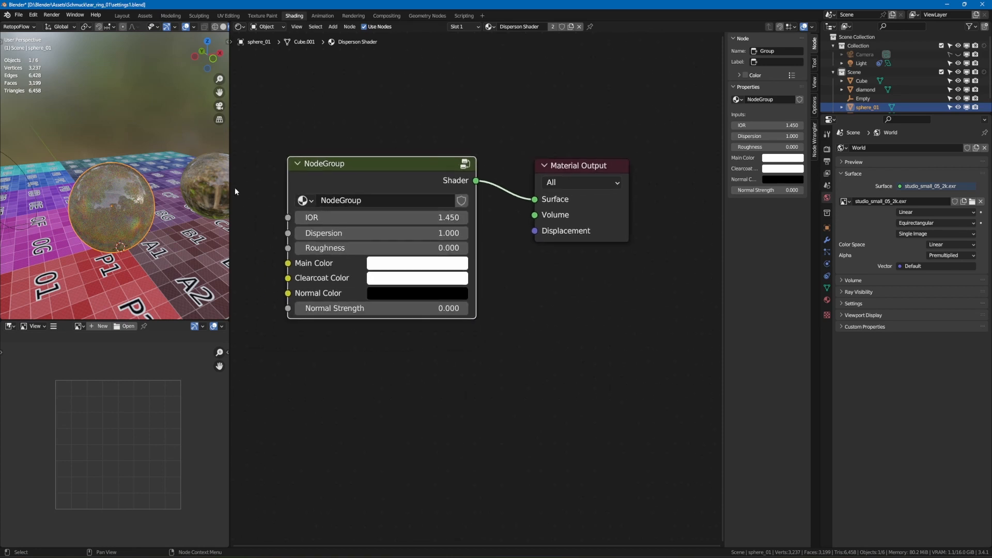
{"action": "scroll", "coordinate": [185, 193], "scroll_direction": "down", "scroll_amount": 2}
{"action": "mouse_move", "coordinate": [183, 195]}
{"action": "middle_mouse_down"}
{"action": "mouse_move", "coordinate": [200, 198]}
{"action": "mouse_move", "coordinate": [135, 238]}
{"action": "mouse_move", "coordinate": [115, 236]}
{"action": "mouse_move", "coordinate": [171, 205]}
{"action": "middle_mouse_up"}
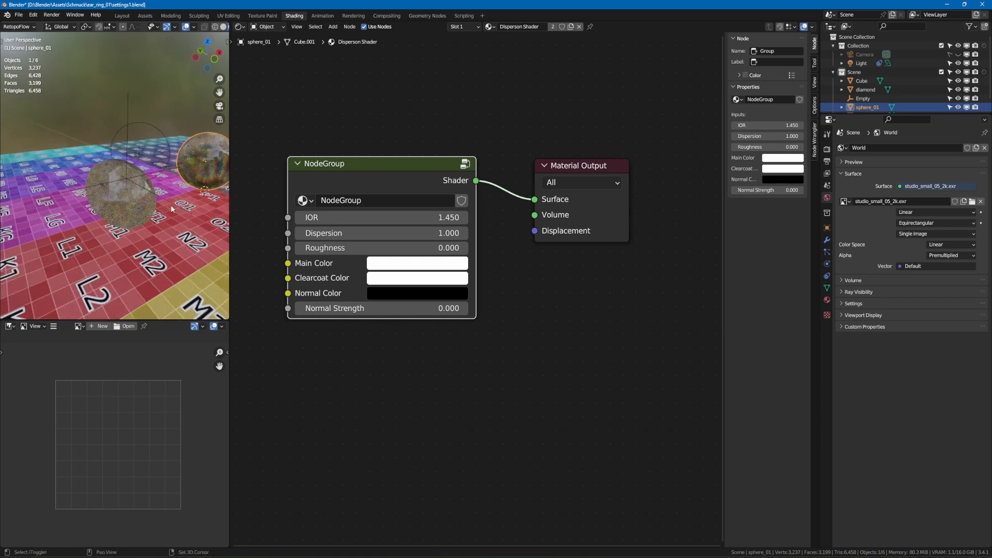
{"action": "scroll", "coordinate": [124, 218], "scroll_direction": "up", "scroll_amount": 2}
{"action": "left_click", "coordinate": [138, 201]}
{"action": "key", "text": "KP_Decimal"}
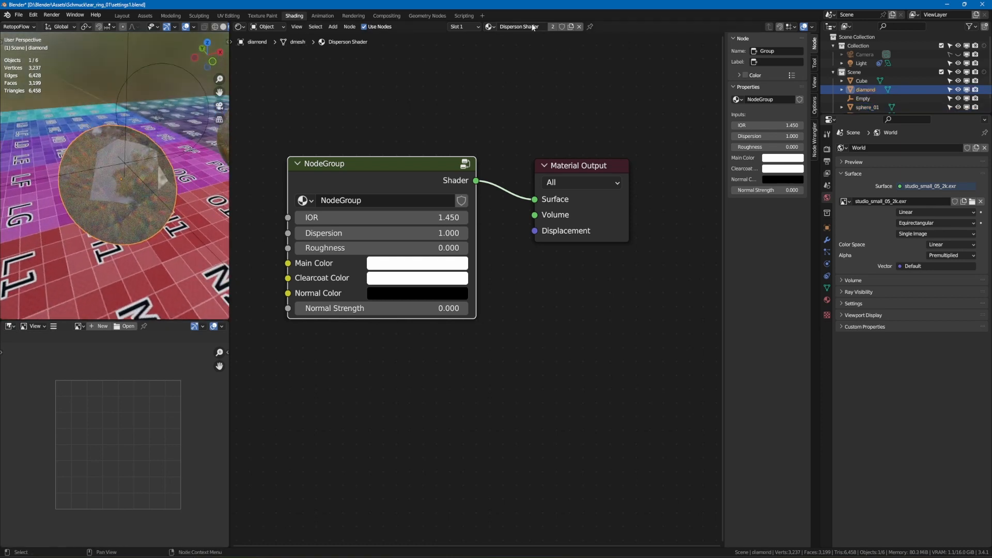
Label the group node Dispersion Shader
{"action": "right_click", "coordinate": [325, 168]}
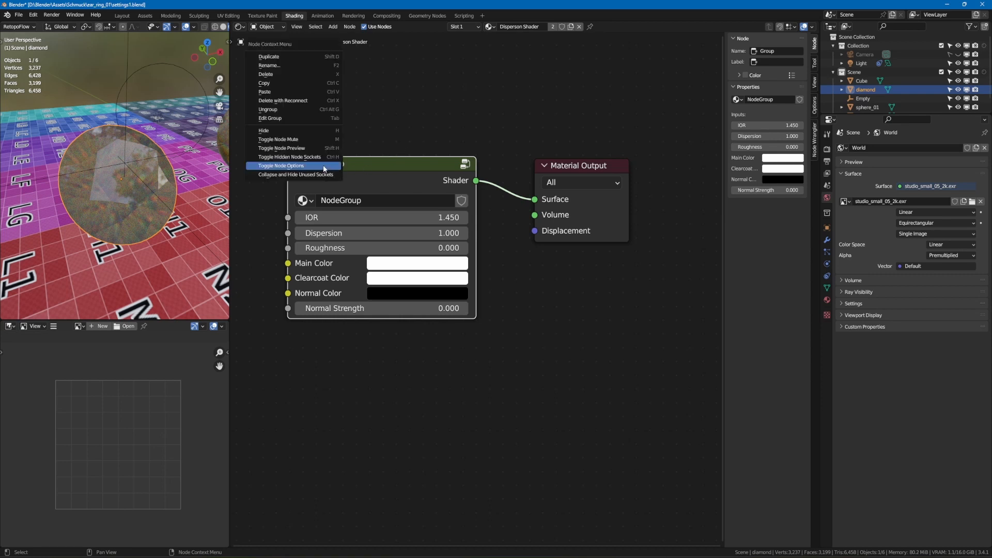
{"action": "left_click", "coordinate": [298, 66]}
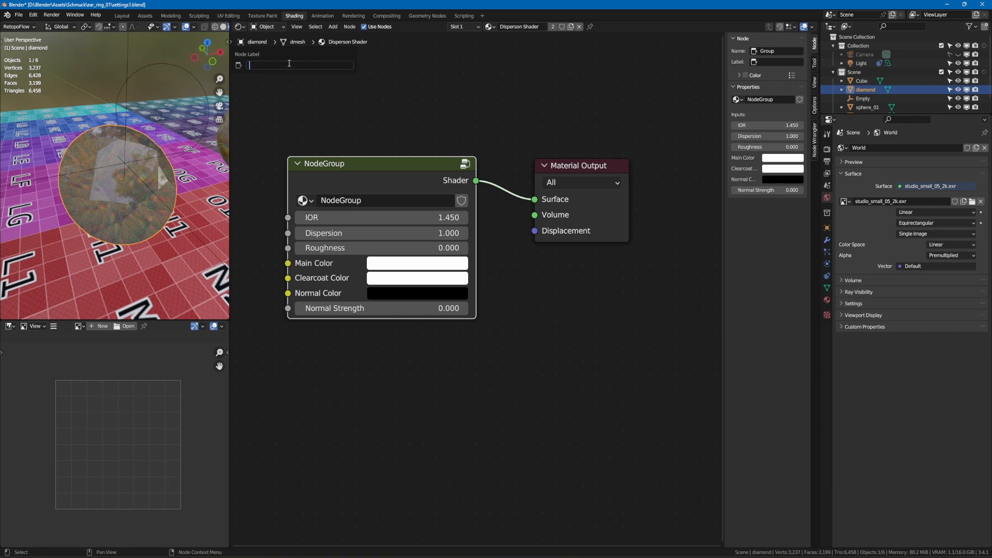
{"action": "type", "text": "Dispersion Shader"}
{"action": "key", "text": "Return"}
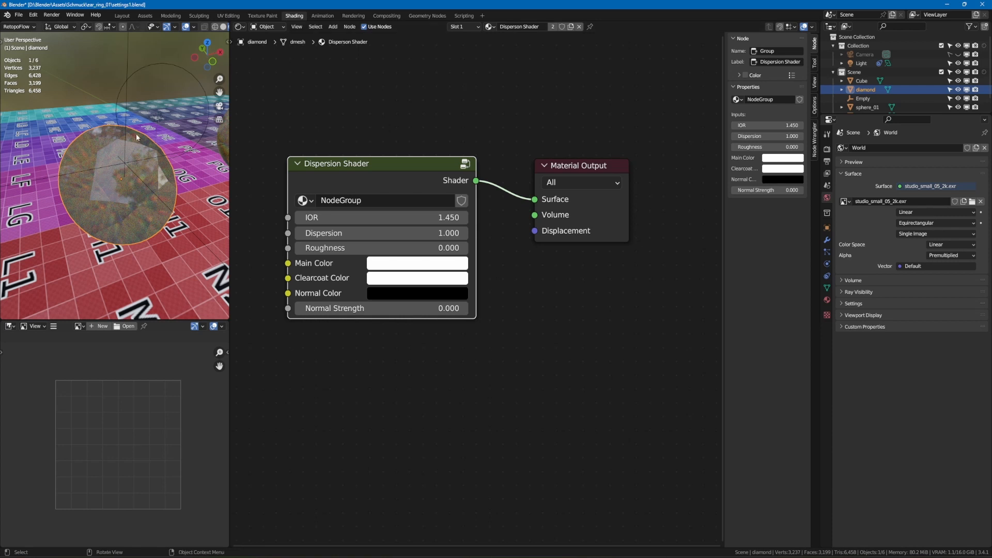
Render the scene to check the dispersion on the diamond and spheres, and close the render window
{"action": "key", "text": "F12"}
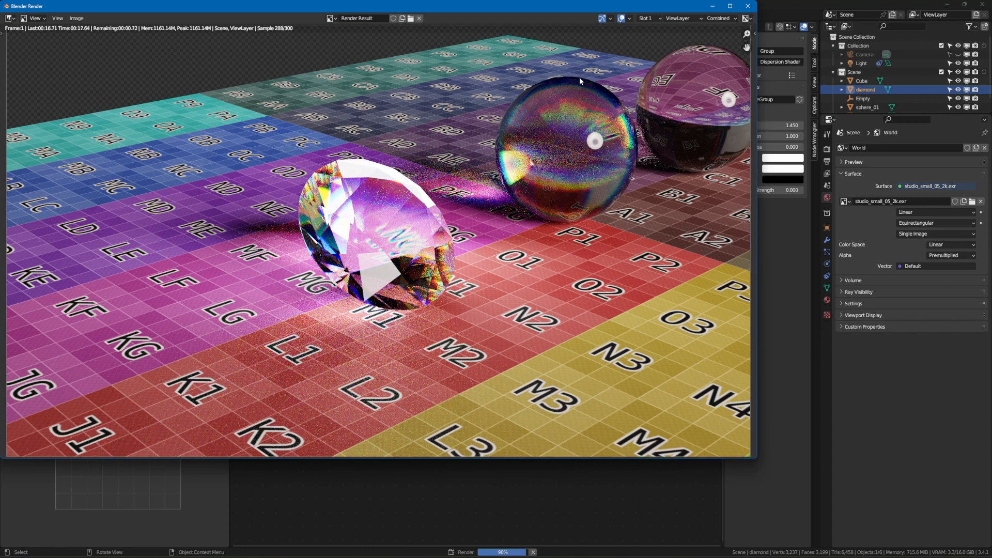
{"action": "left_click", "coordinate": [749, 6]}
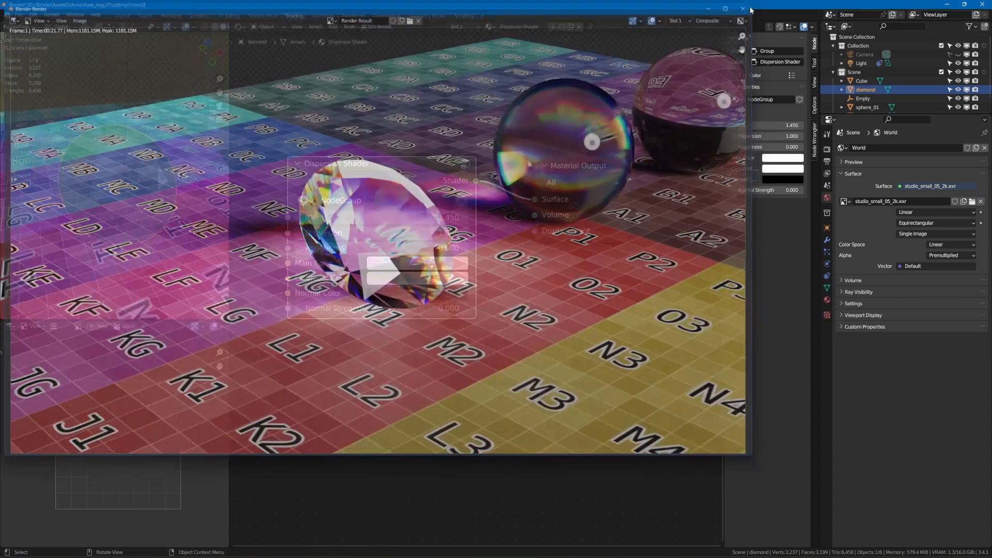
{"action": "scroll", "coordinate": [157, 189], "scroll_direction": "down", "scroll_amount": 3}
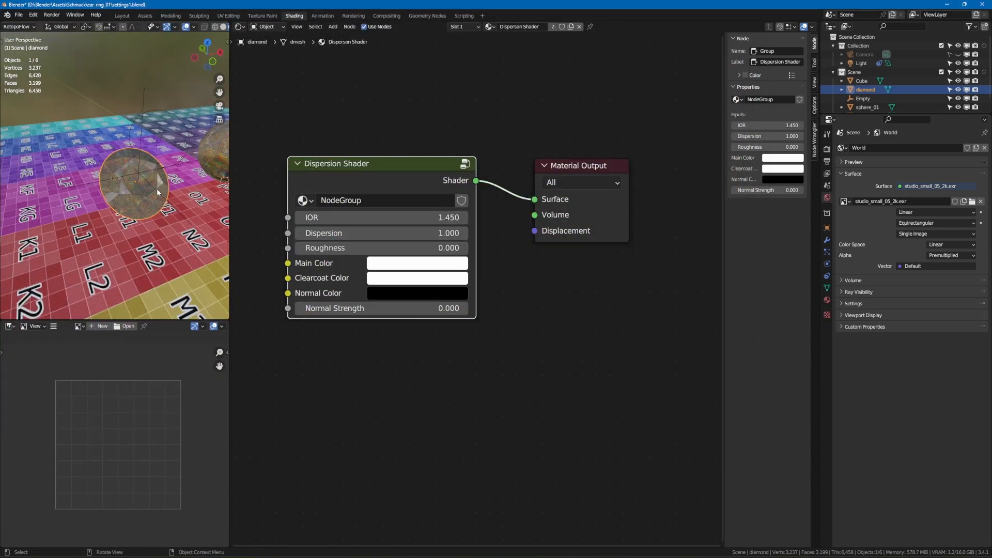
{"action": "scroll", "coordinate": [150, 194], "scroll_direction": "down", "scroll_amount": 3}
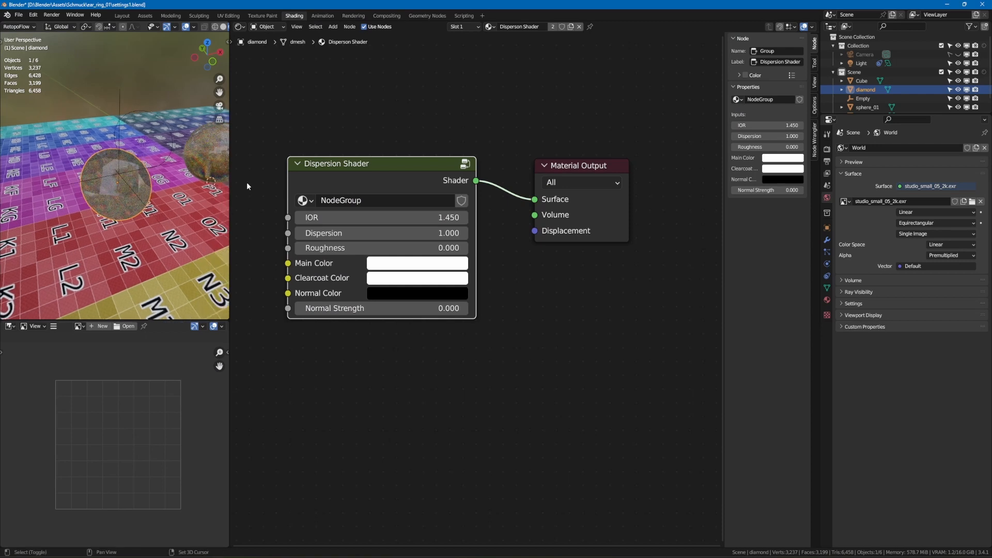
Nudge the Dispersion Shader node closer to Material Output and set its IOR to 2.418 for the diamond
{"action": "left_click_drag", "start_coordinate": [368, 162], "coordinate": [380, 157]}
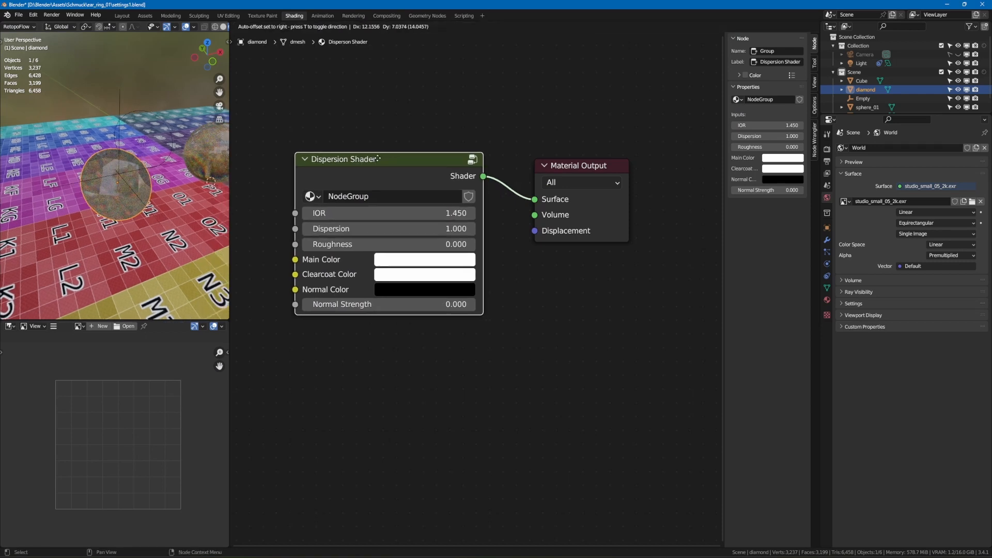
{"action": "left_click", "coordinate": [385, 212]}
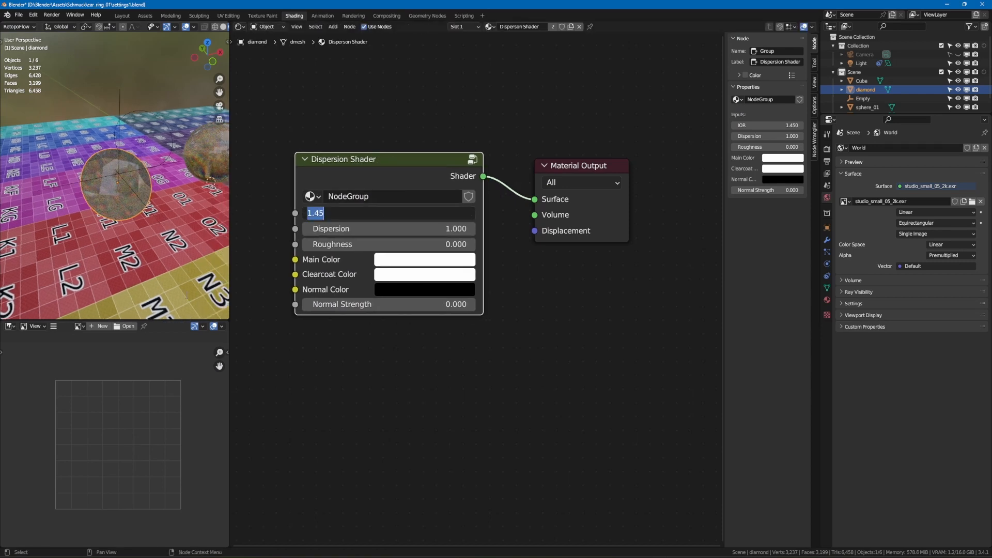
{"action": "type", "text": "2.418"}
{"action": "key", "text": "Return"}
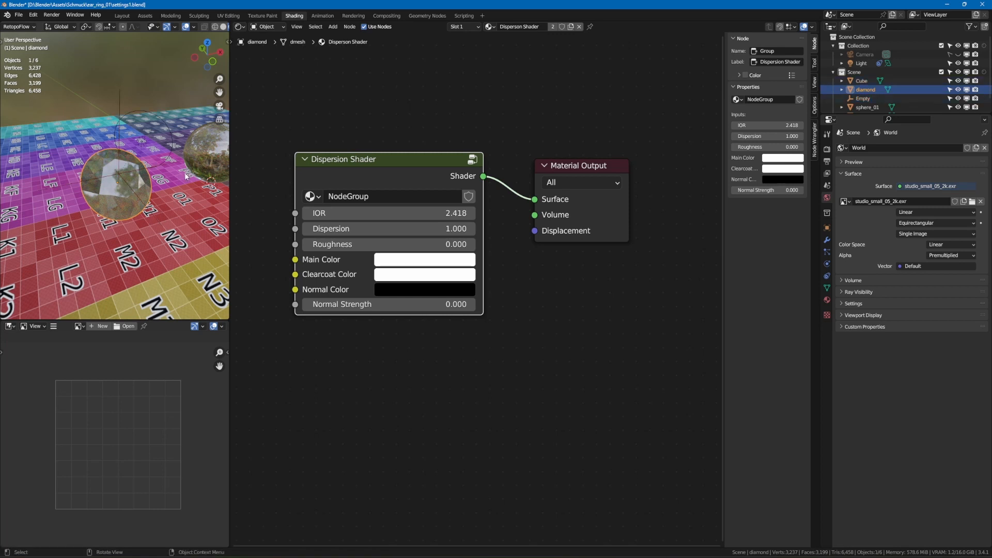
Give the middle sphere, sphere_01, its own copy of the Dispersion Shader material and set that copy's IOR to 1.45
{"action": "middle_click_drag", "start_coordinate": [186, 176], "coordinate": [113, 181], "text": "shift"}
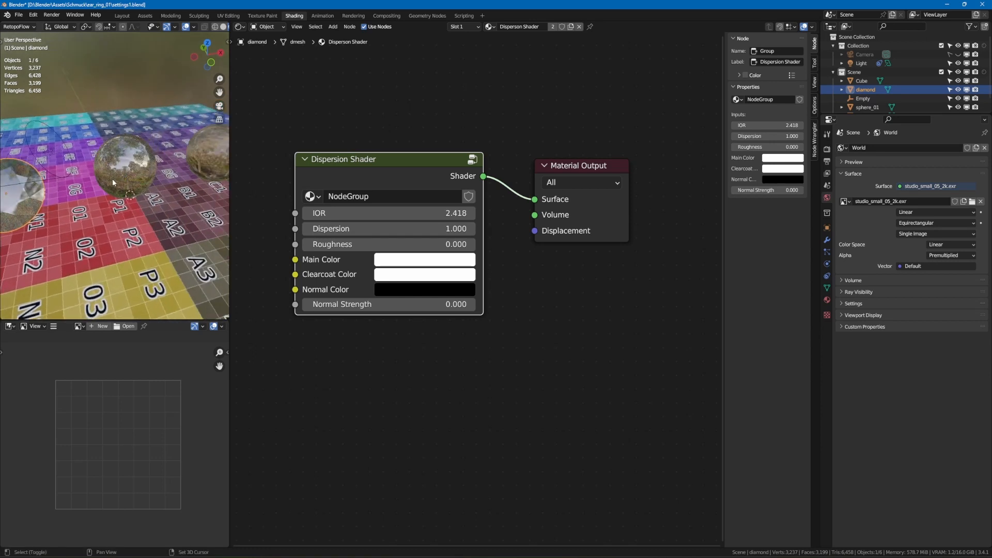
{"action": "left_click", "coordinate": [123, 170]}
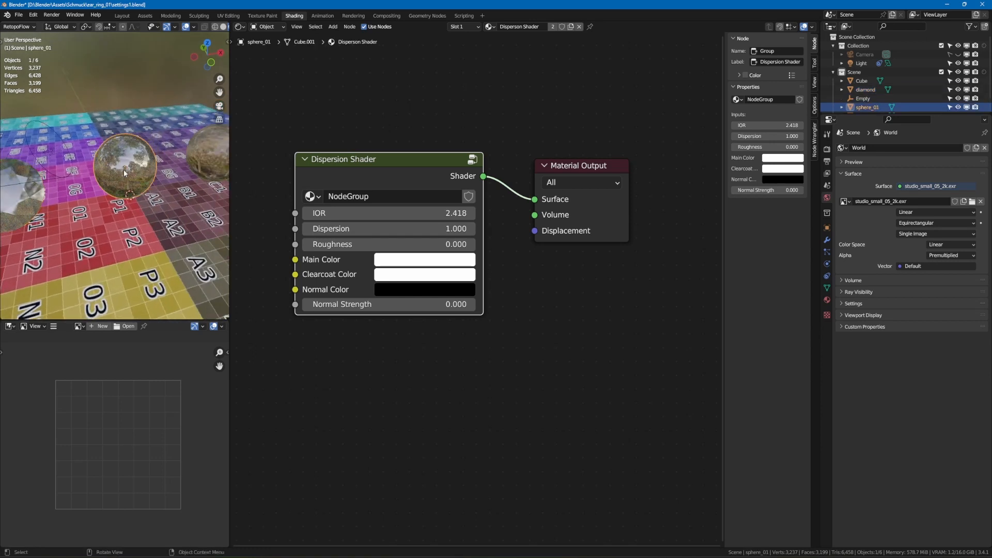
{"action": "left_click", "coordinate": [571, 29]}
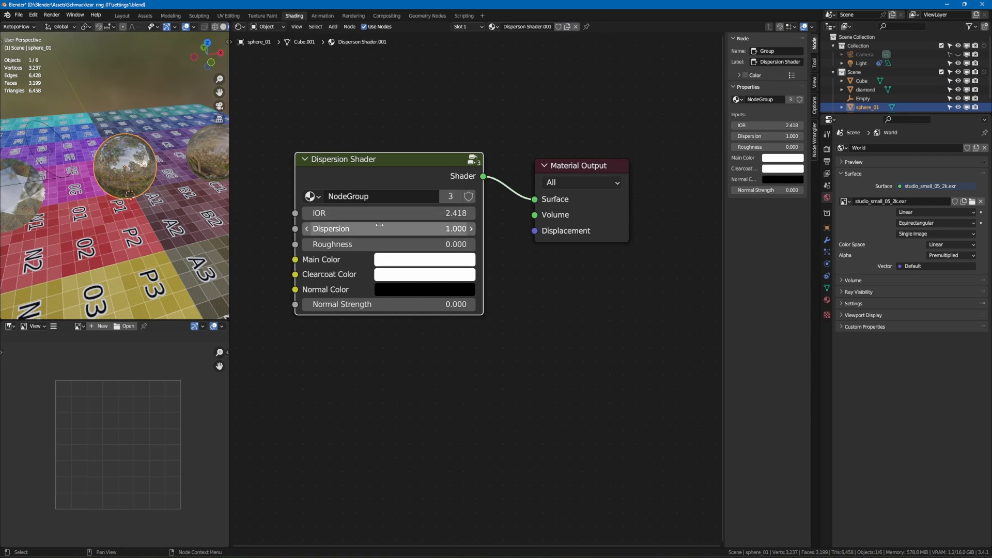
{"action": "left_click", "coordinate": [427, 214]}
{"action": "type", "text": "1.45"}
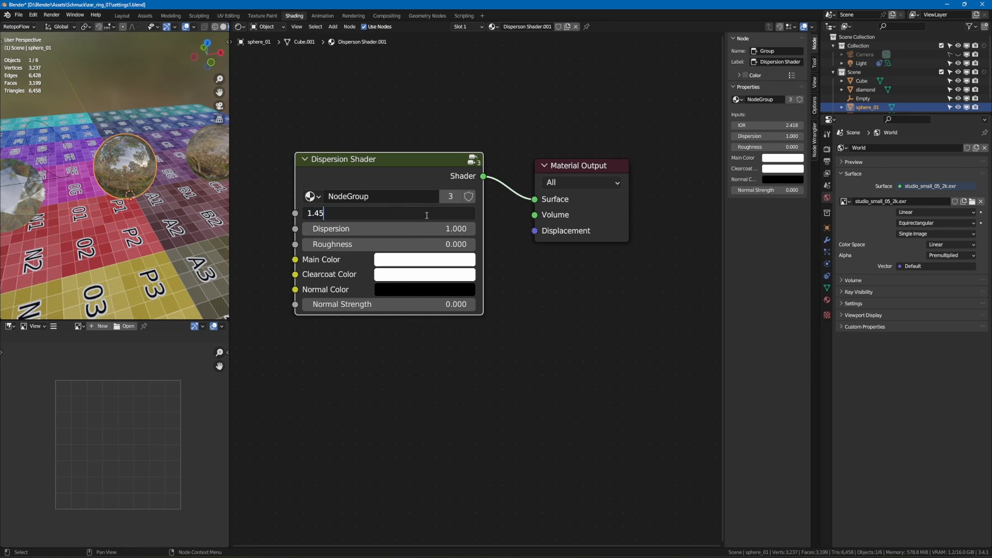
{"action": "key", "text": "Return"}
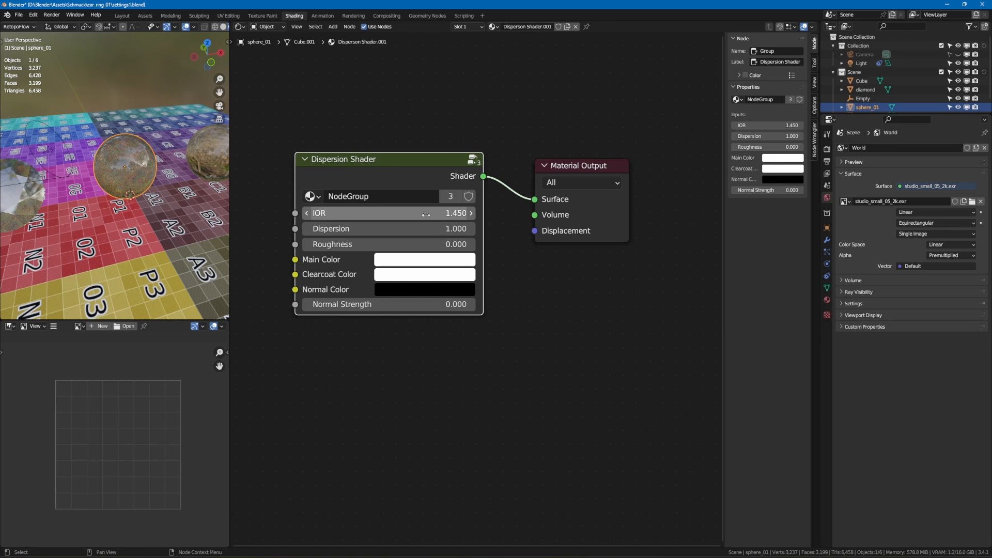
Examine the material nodes of the glass sphere sphere_02, the middle sphere and the diamond in turn
{"action": "left_click", "coordinate": [213, 156]}
{"action": "scroll", "coordinate": [460, 170], "scroll_direction": "down", "scroll_amount": 15}
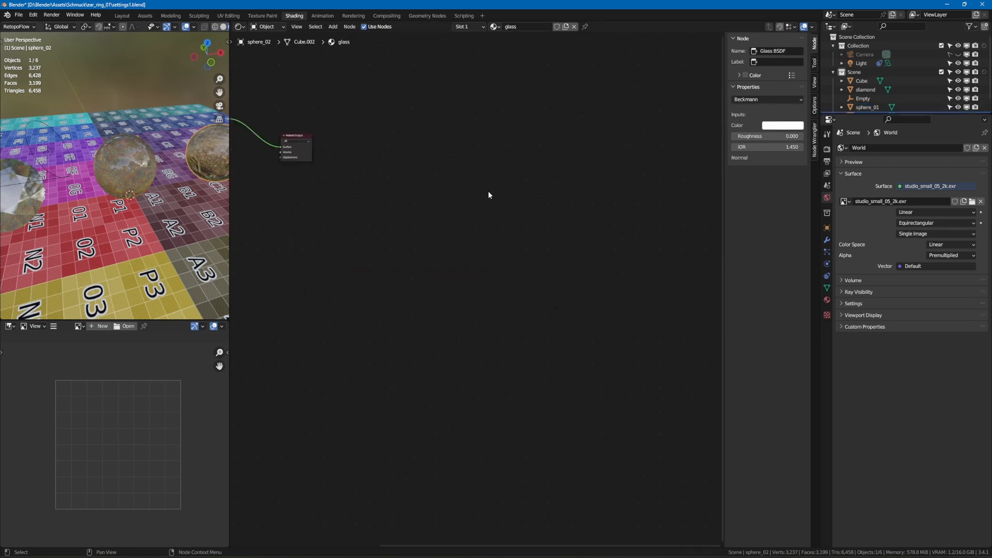
{"action": "middle_click_drag", "start_coordinate": [328, 167], "coordinate": [547, 207]}
{"action": "scroll", "coordinate": [482, 182], "scroll_direction": "up", "scroll_amount": 5}
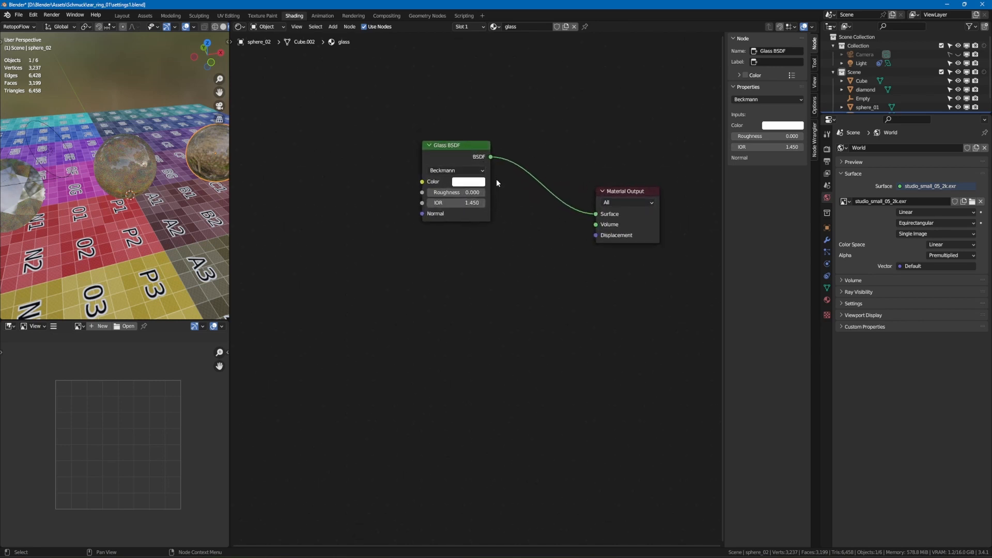
{"action": "left_click", "coordinate": [123, 177]}
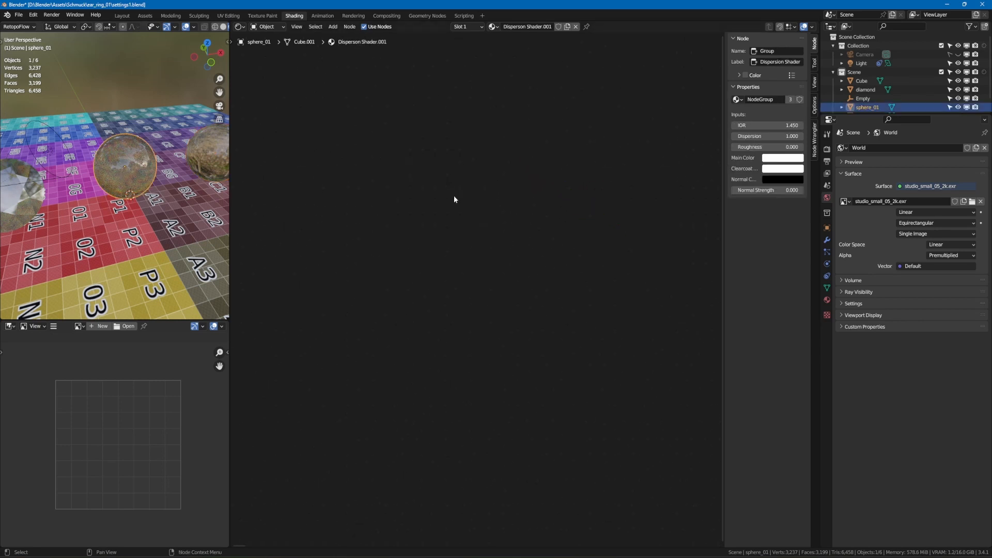
{"action": "key", "text": "Home"}
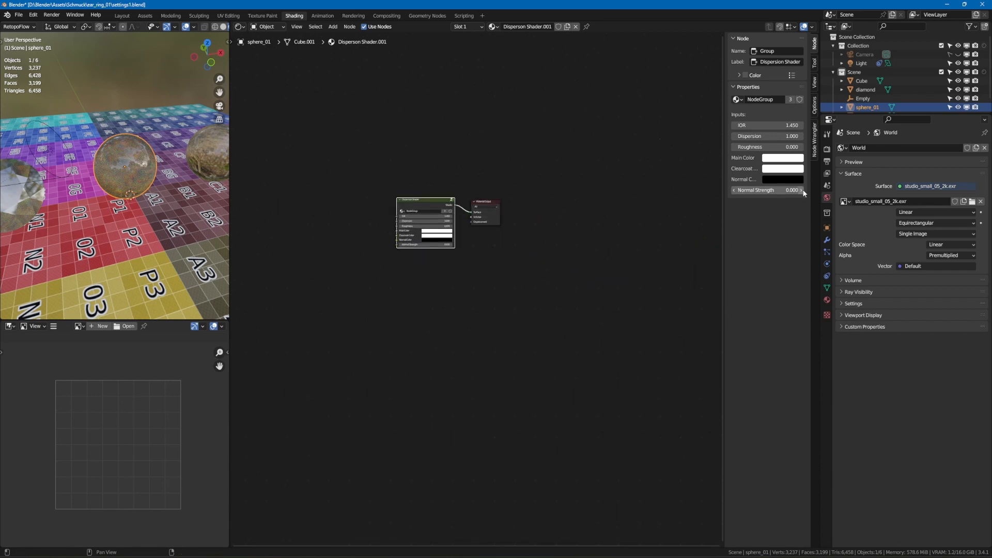
{"action": "scroll", "coordinate": [445, 222], "scroll_direction": "up", "scroll_amount": 4}
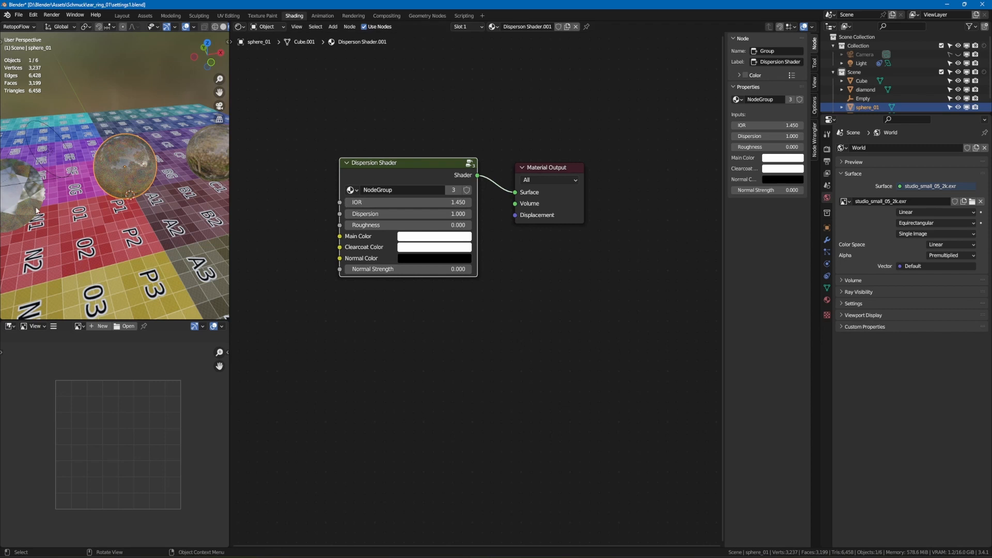
{"action": "left_click", "coordinate": [14, 198]}
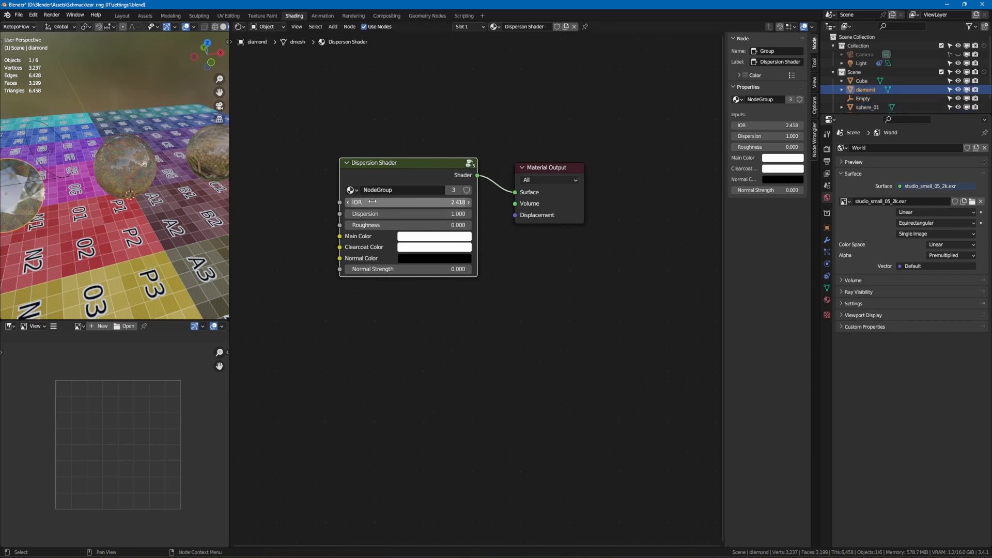
{"action": "middle_click_drag", "start_coordinate": [150, 207], "coordinate": [179, 197]}
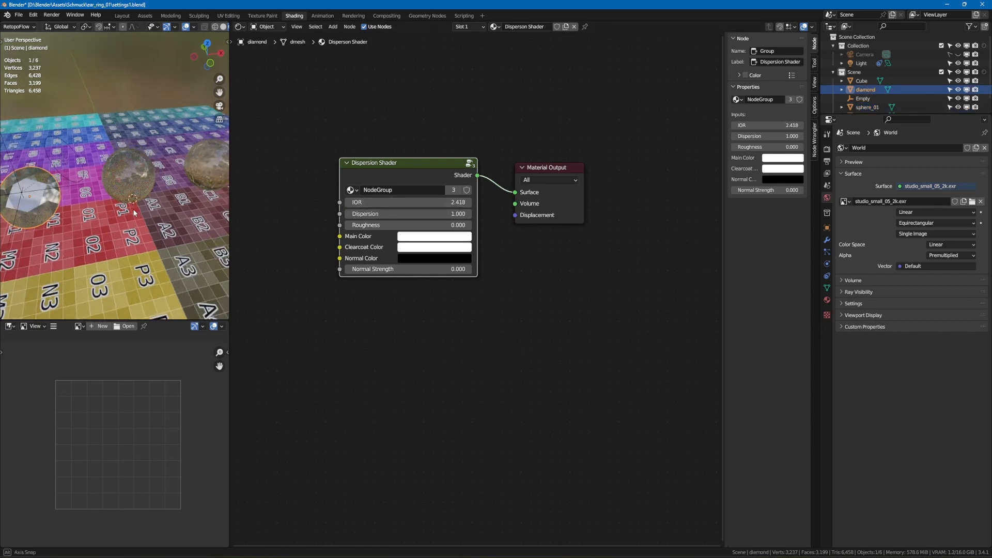
Duplicate the diamond's area light and empty twice in the Modeling workspace, placing one pair at the middle sphere and one at the far sphere
{"action": "left_click", "coordinate": [169, 16]}
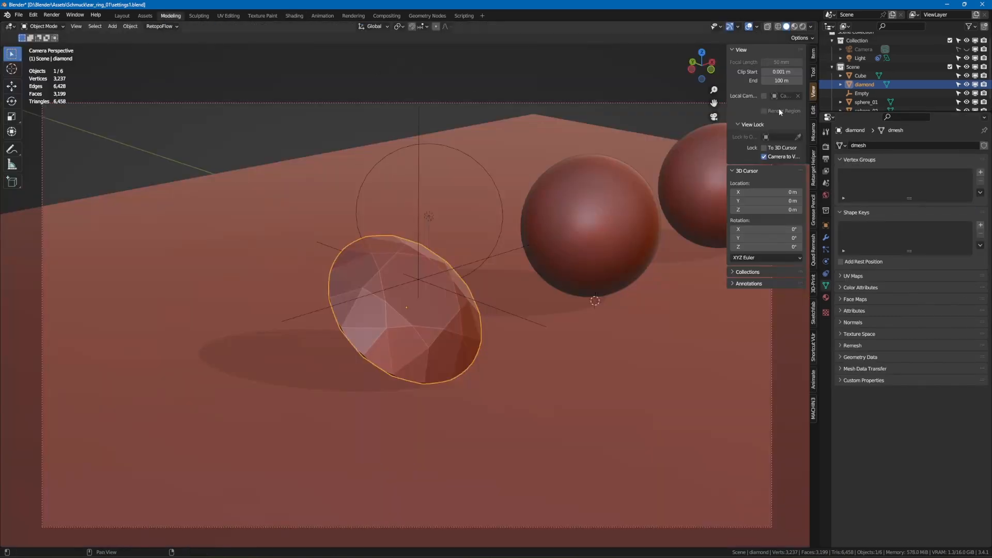
{"action": "key", "text": "KP_0"}
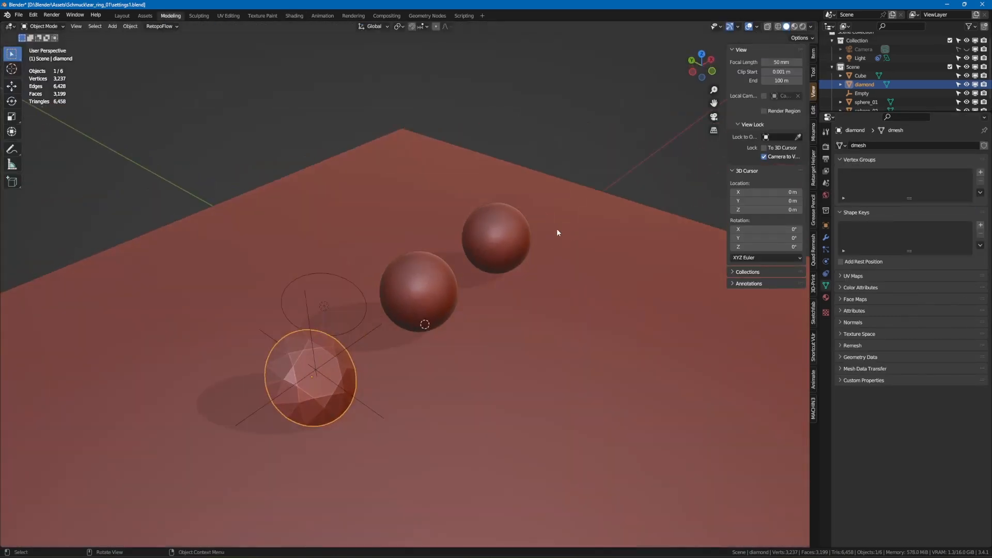
{"action": "left_click", "coordinate": [322, 312]}
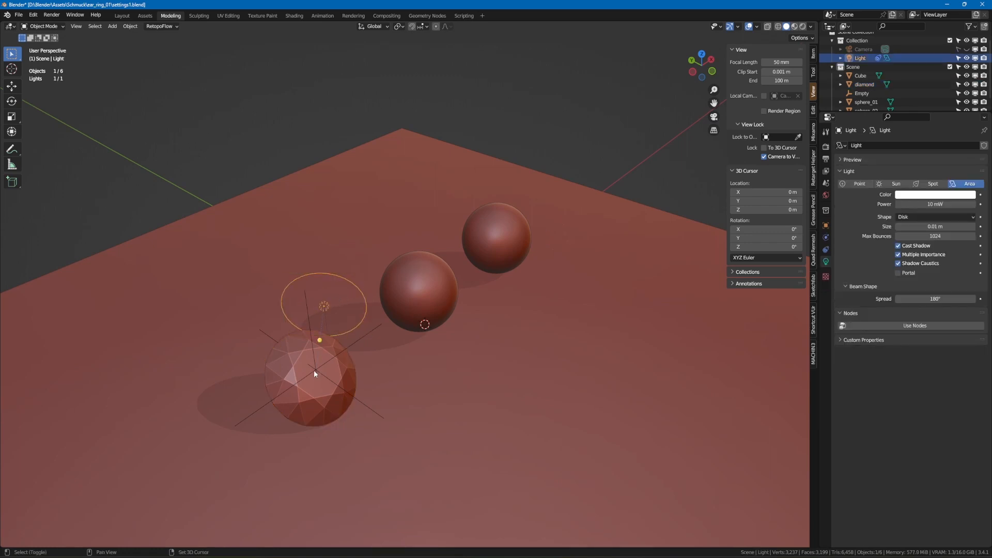
{"action": "left_click", "coordinate": [315, 368], "text": "shift"}
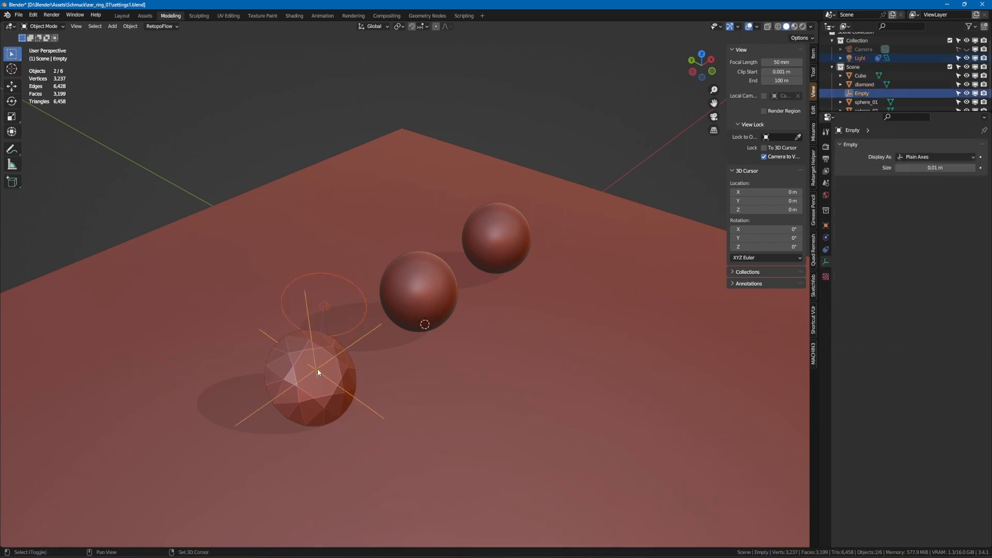
{"action": "key", "text": "shift+d"}
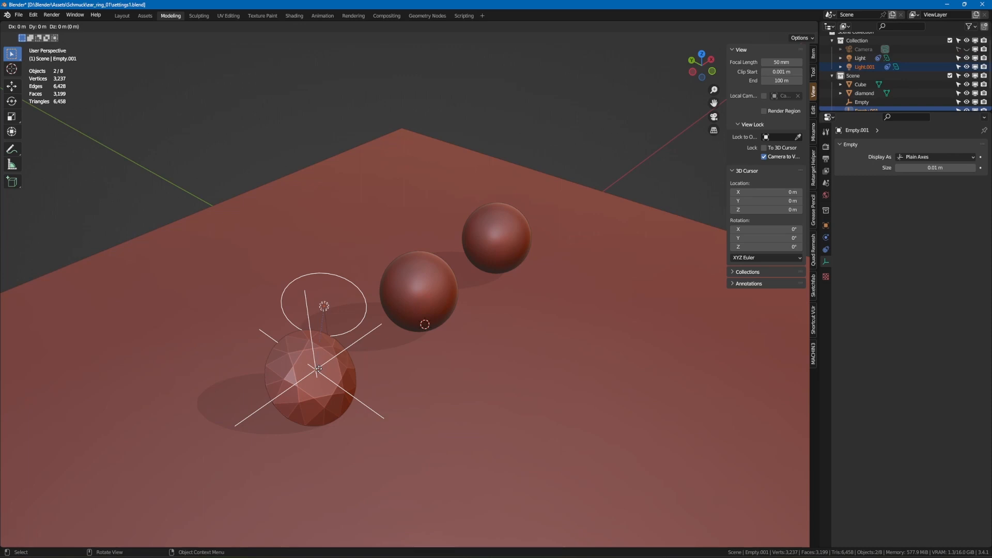
{"action": "left_click", "coordinate": [412, 288]}
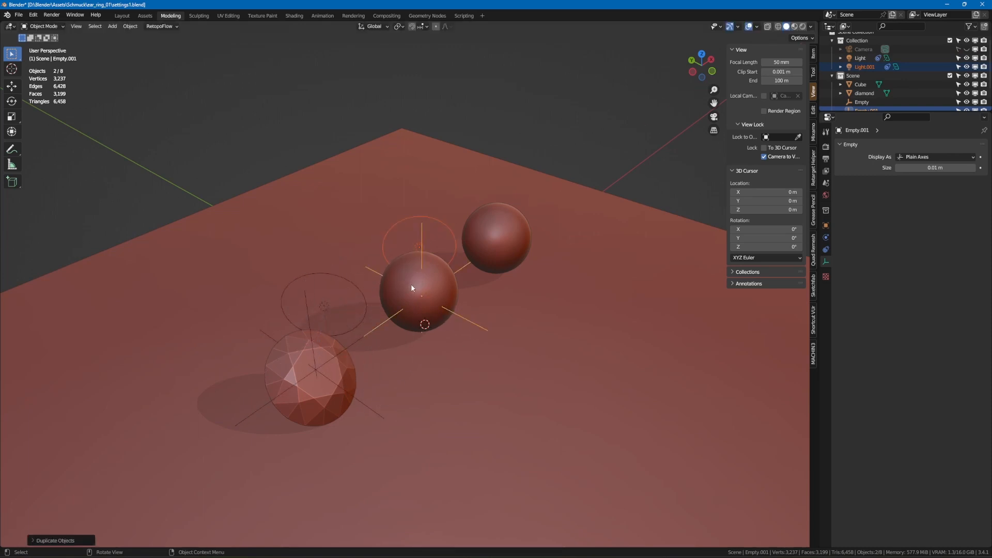
{"action": "key", "text": "shift+d"}
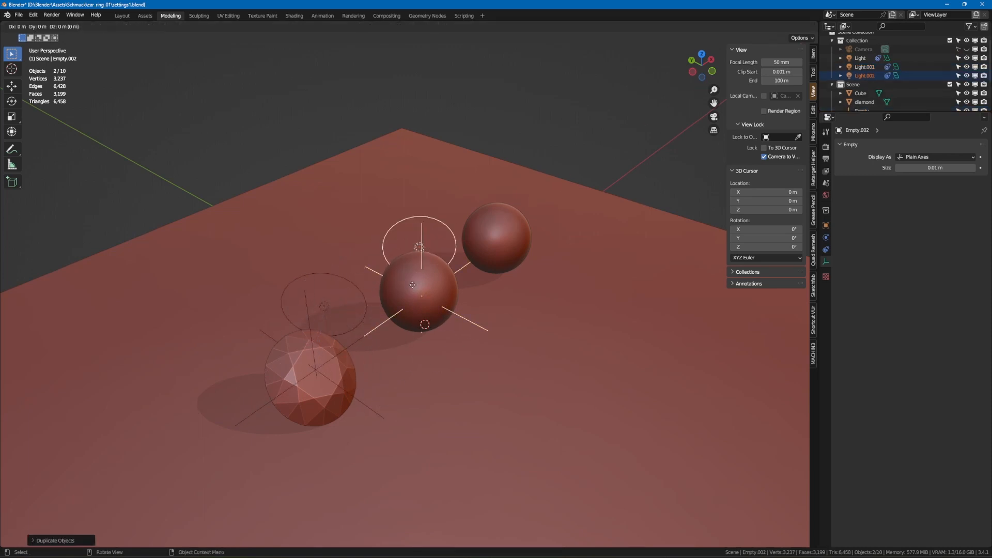
{"action": "left_click", "coordinate": [499, 222]}
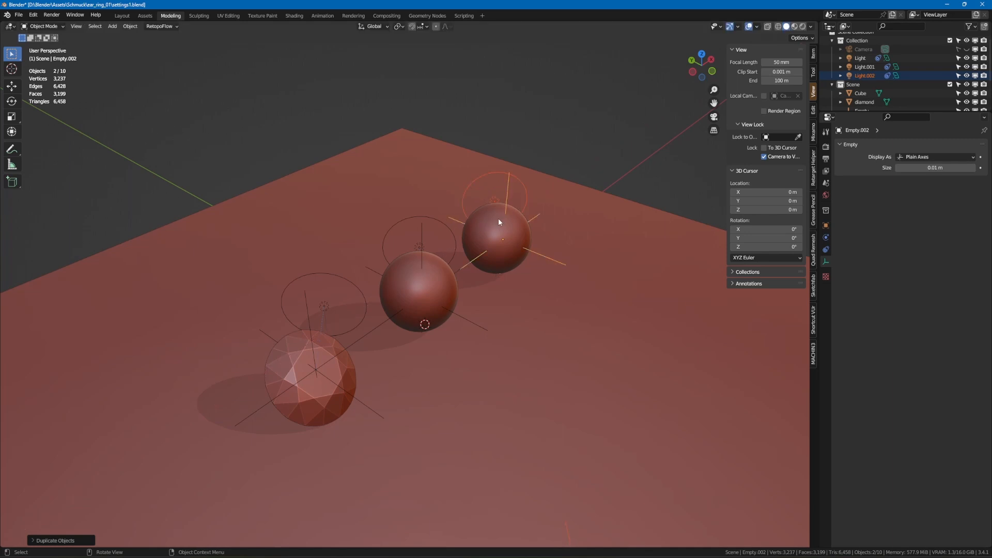
Frame the diamond and both spheres in the camera, render the scene to inspect the new lighting, and close the render window
{"action": "middle_click_drag", "start_coordinate": [499, 222], "coordinate": [324, 418]}
{"action": "key", "text": "KP_0"}
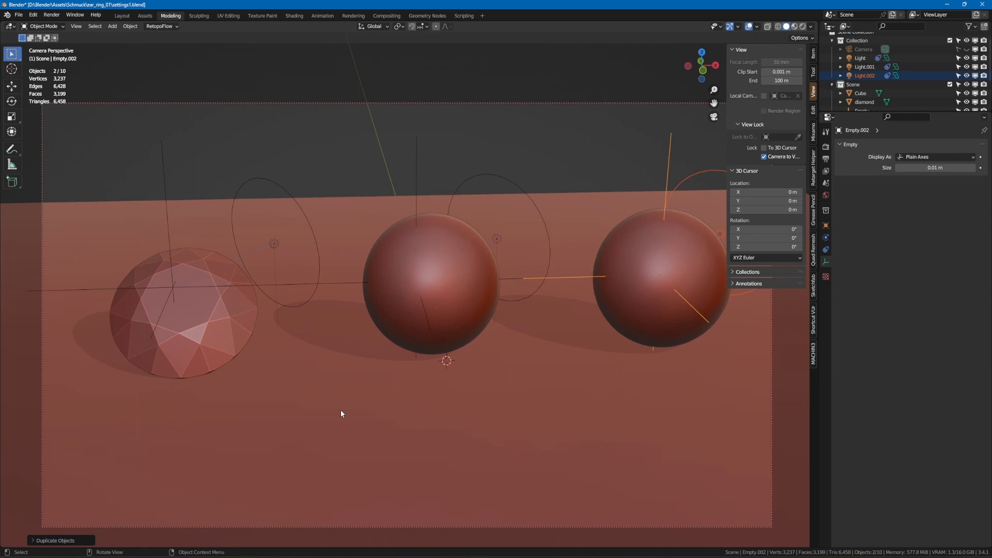
{"action": "key", "text": "F12"}
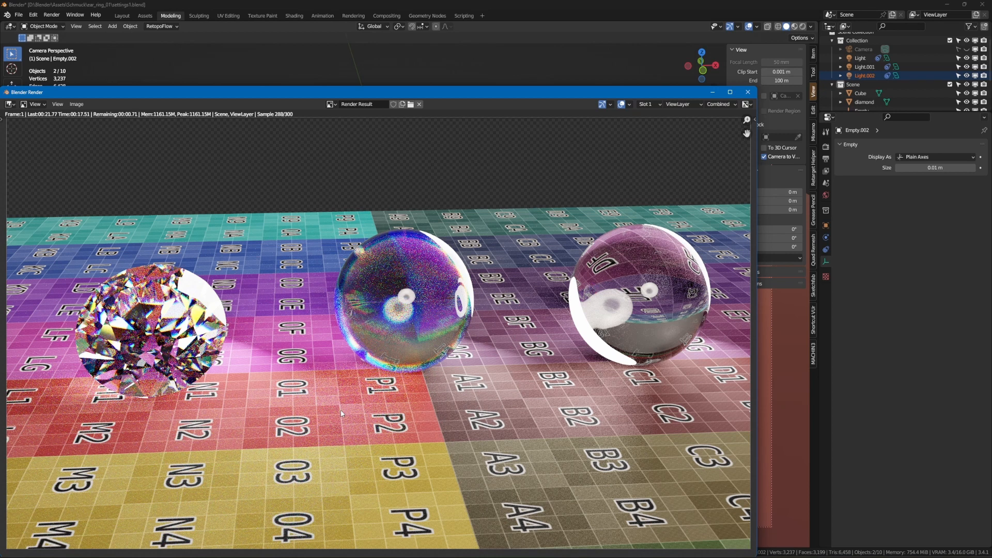
{"action": "scroll", "coordinate": [341, 414], "scroll_direction": "down", "scroll_amount": 1}
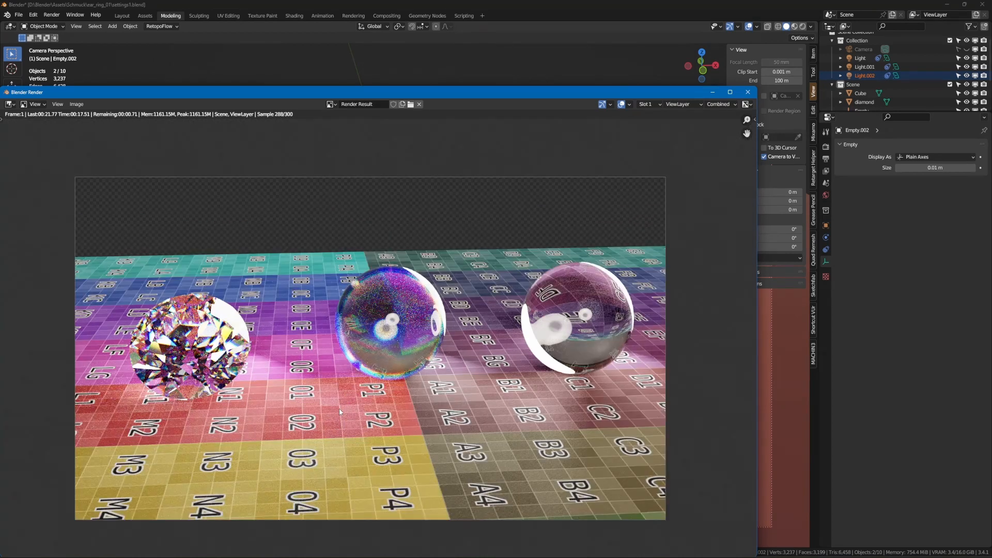
{"action": "scroll", "coordinate": [417, 356], "scroll_direction": "down", "scroll_amount": 1}
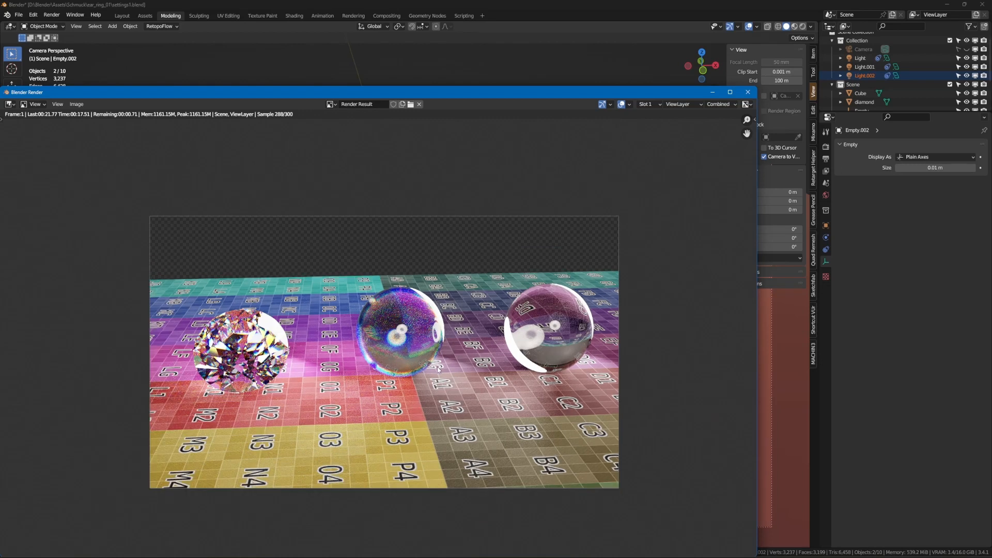
{"action": "scroll", "coordinate": [440, 370], "scroll_direction": "up", "scroll_amount": 2}
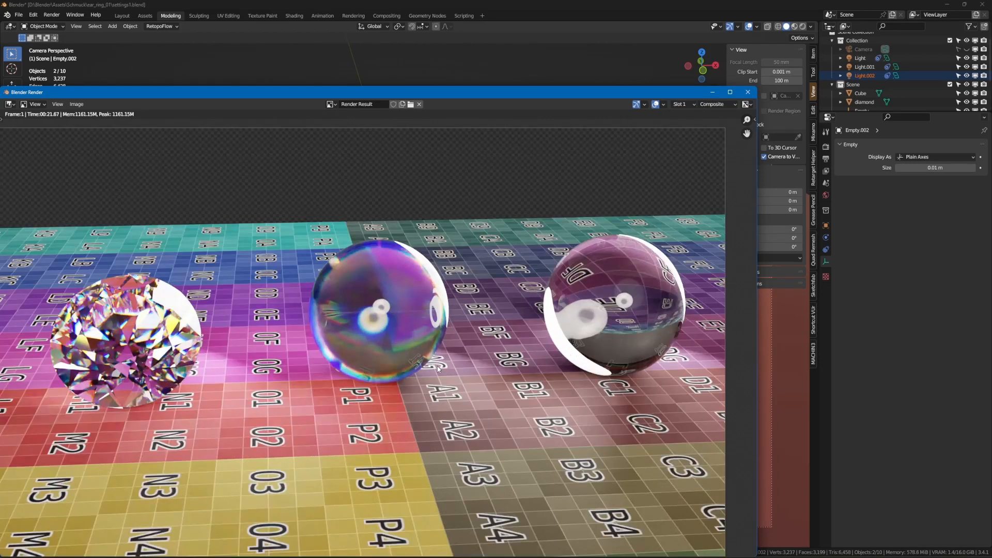
{"action": "left_click", "coordinate": [748, 93]}
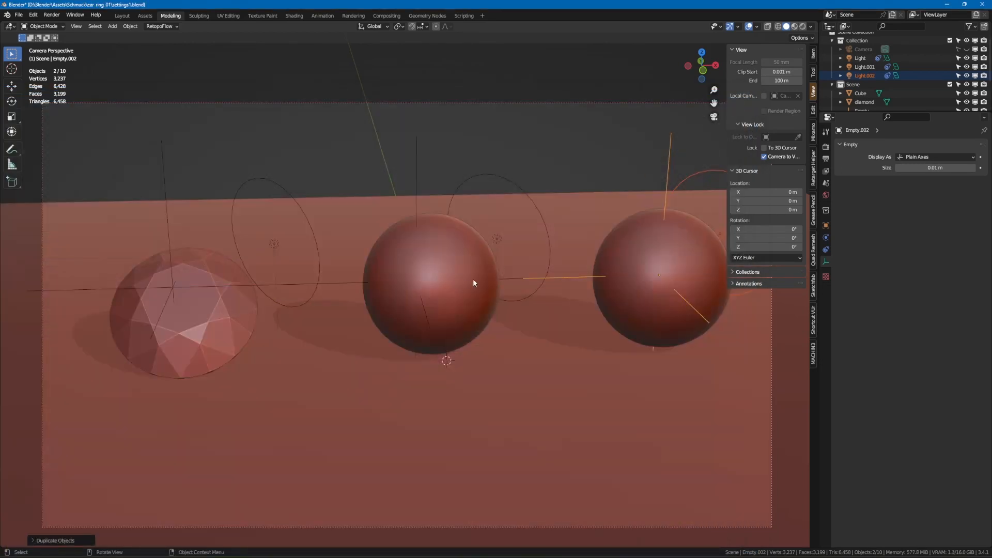
Set the Dispersion of the middle sphere's Dispersion Shader node to 0.2 in the Shading workspace
{"action": "left_click", "coordinate": [439, 280]}
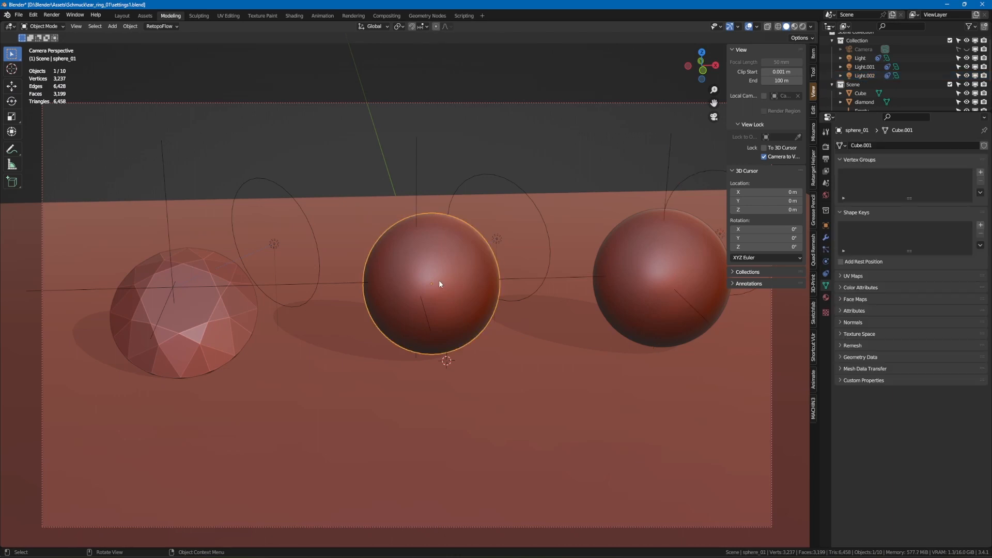
{"action": "left_click", "coordinate": [294, 16]}
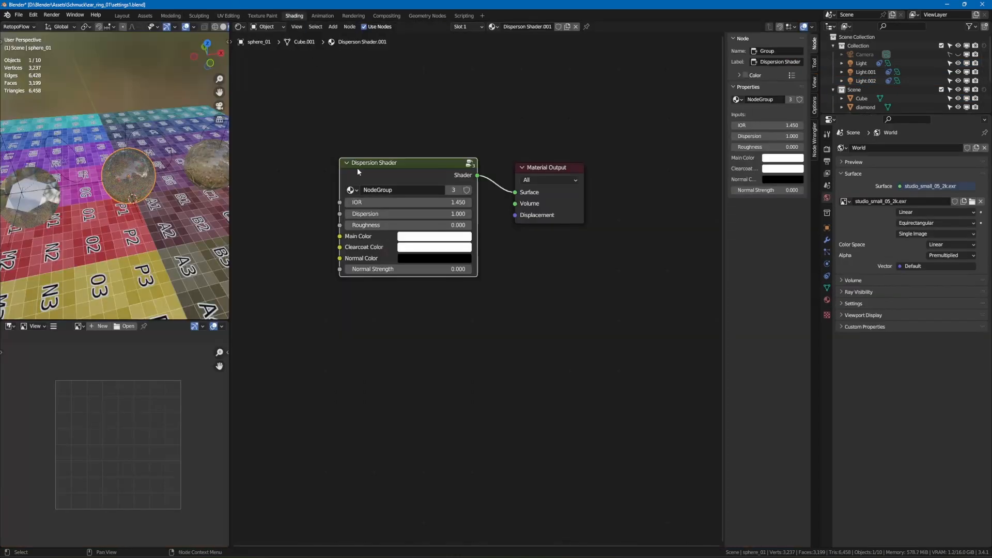
{"action": "double_click", "coordinate": [444, 214]}
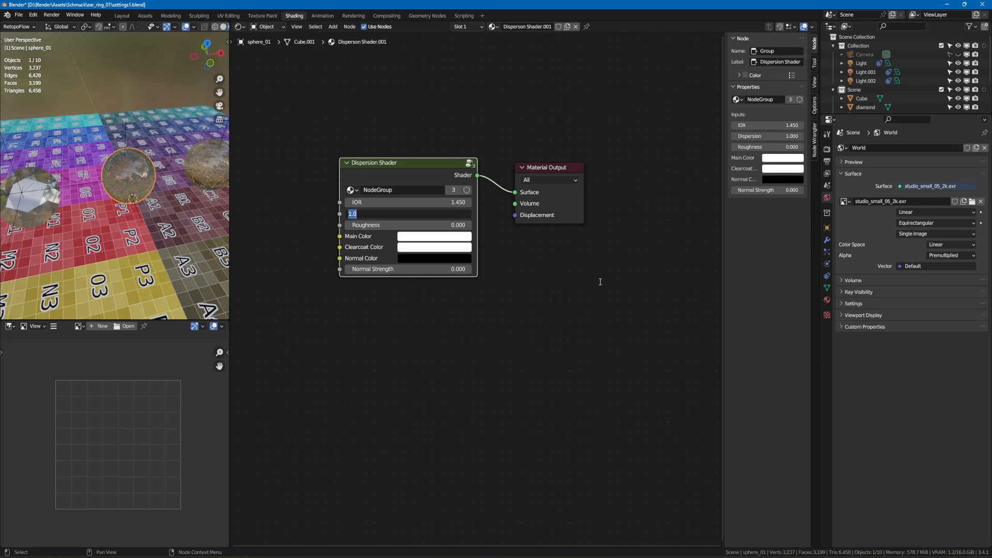
{"action": "type", "text": "0.2"}
{"action": "key", "text": "Return"}
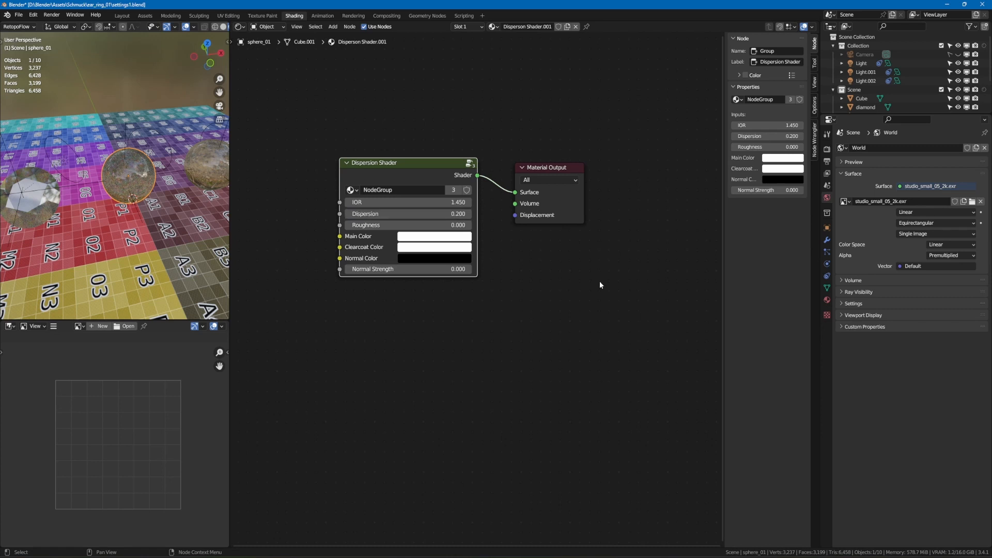
Set the diamond's Dispersion to 0.75, render the scene to check the result, and close the render window
{"action": "left_click", "coordinate": [43, 204]}
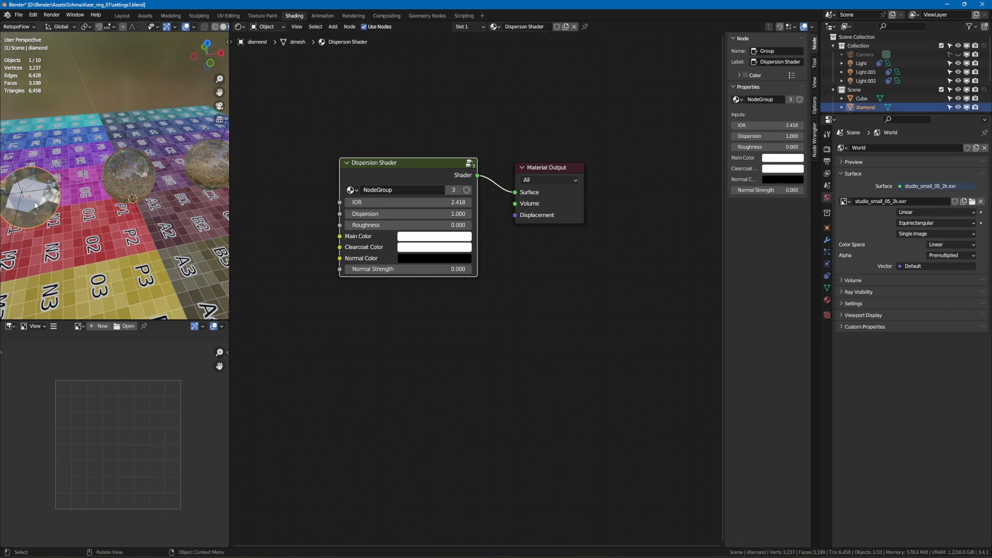
{"action": "left_click", "coordinate": [415, 213]}
{"action": "key", "text": "BackSpace"}
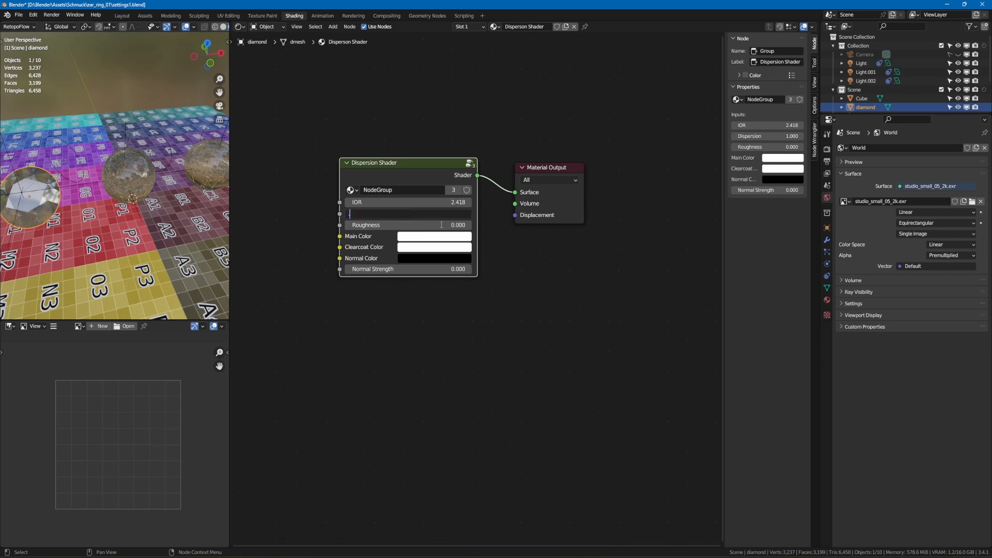
{"action": "type", "text": "0.75"}
{"action": "key", "text": "Return"}
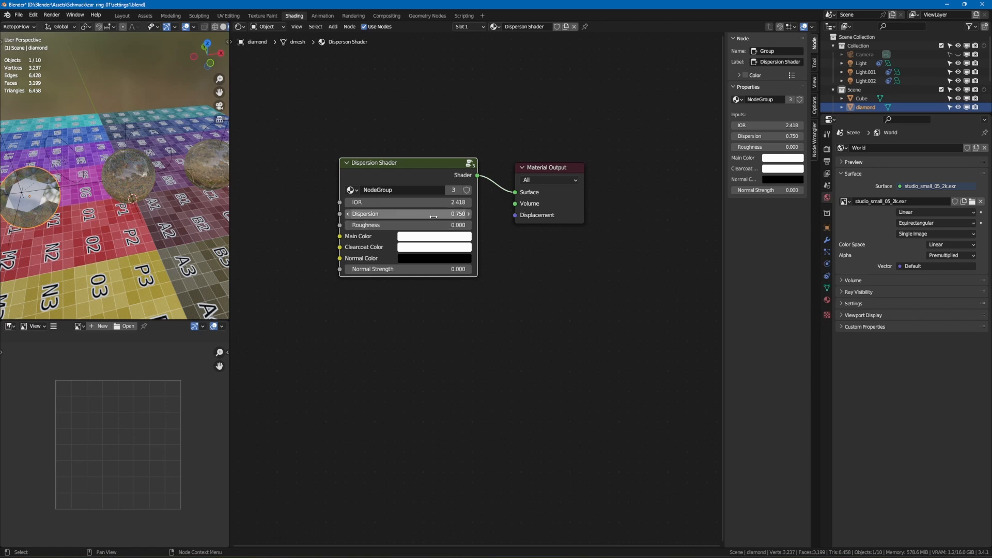
{"action": "key", "text": "F12"}
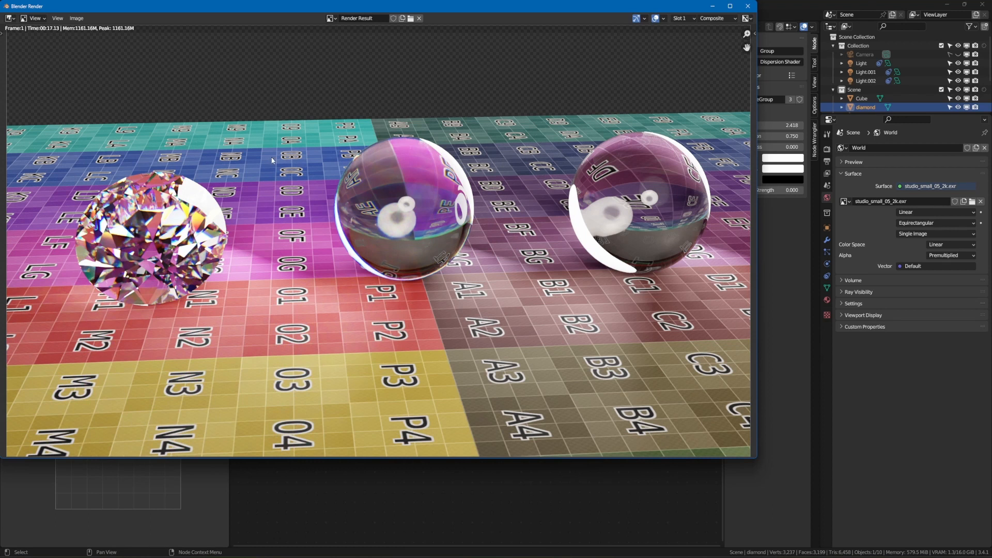
{"action": "left_click", "coordinate": [748, 6]}
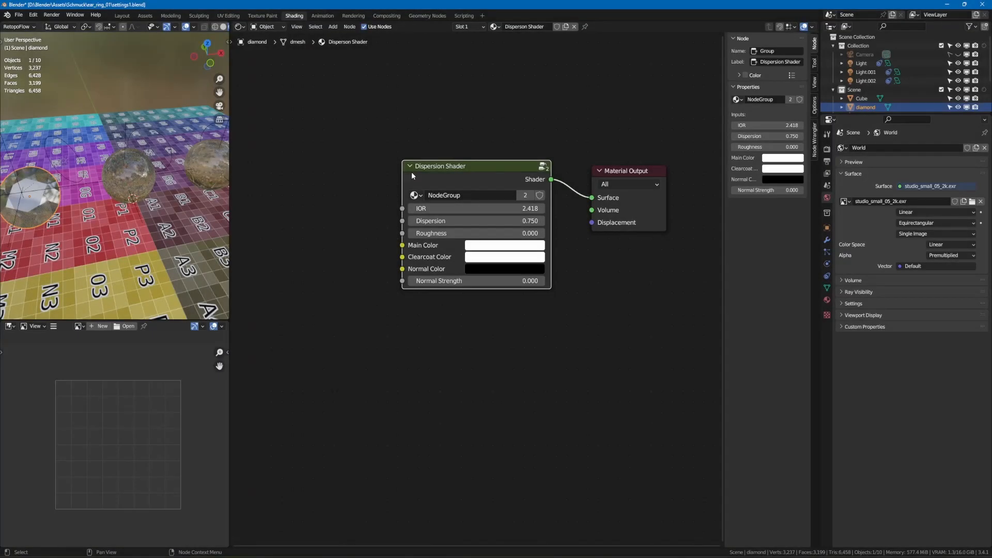
Unlink the UV Checker image from the Image Texture node in the ground object's material
{"action": "left_click", "coordinate": [138, 252]}
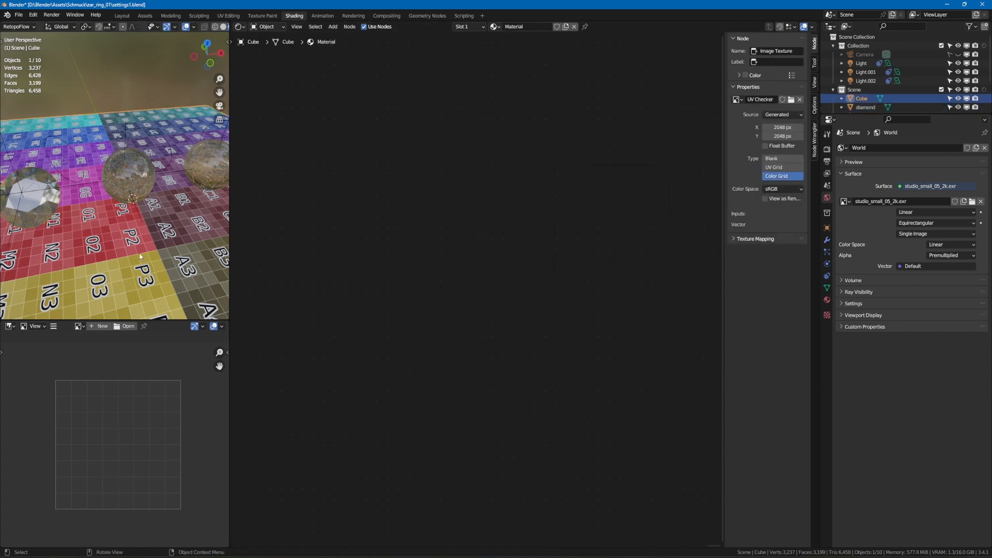
{"action": "scroll", "coordinate": [138, 253], "scroll_direction": "down", "scroll_amount": 3}
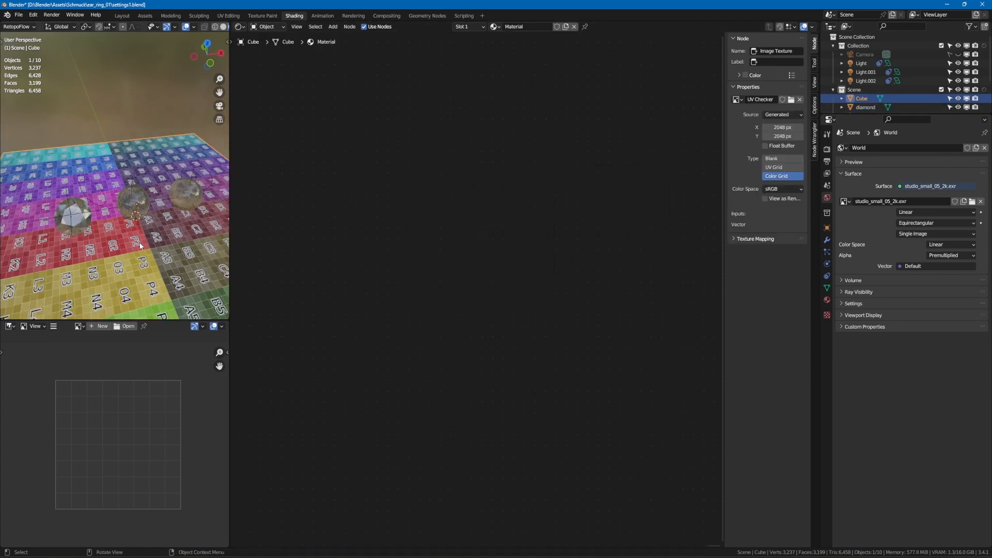
{"action": "middle_click_drag", "start_coordinate": [140, 236], "coordinate": [145, 225]}
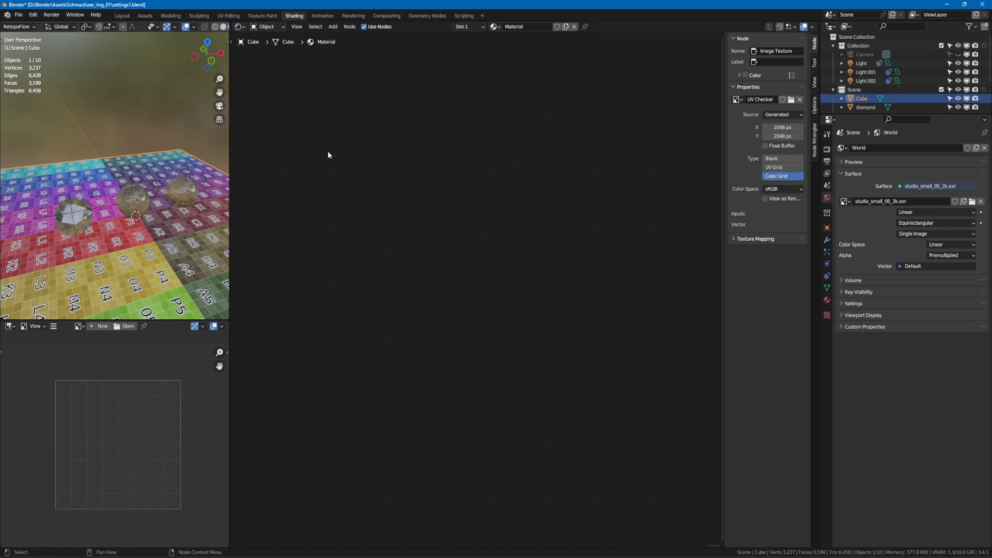
{"action": "key", "text": "Home"}
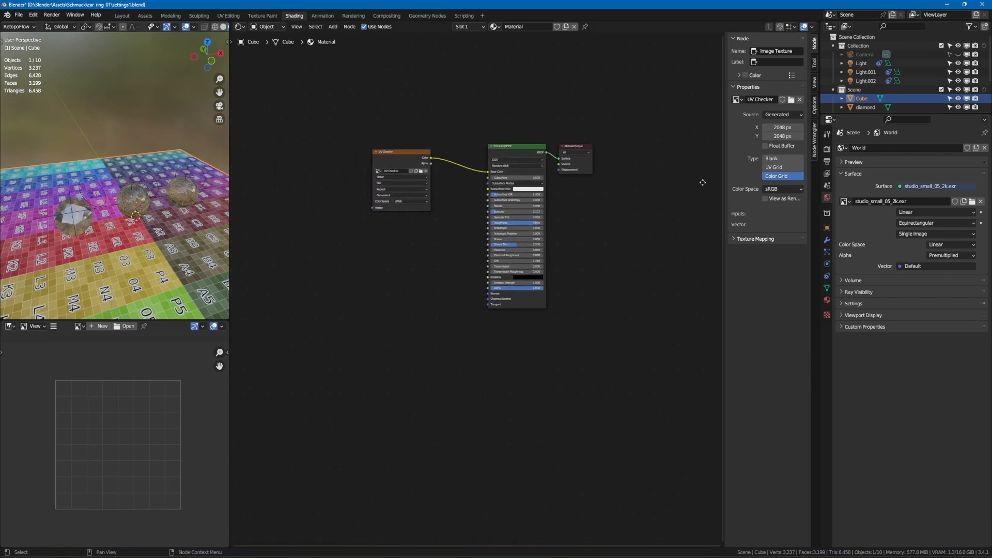
{"action": "scroll", "coordinate": [416, 173], "scroll_direction": "up", "scroll_amount": 5}
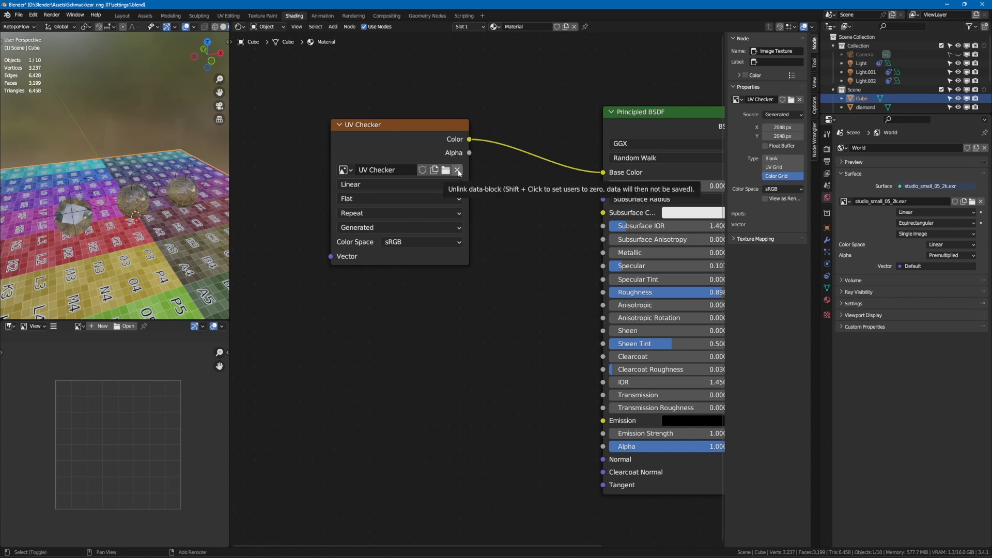
{"action": "left_click", "coordinate": [458, 170]}
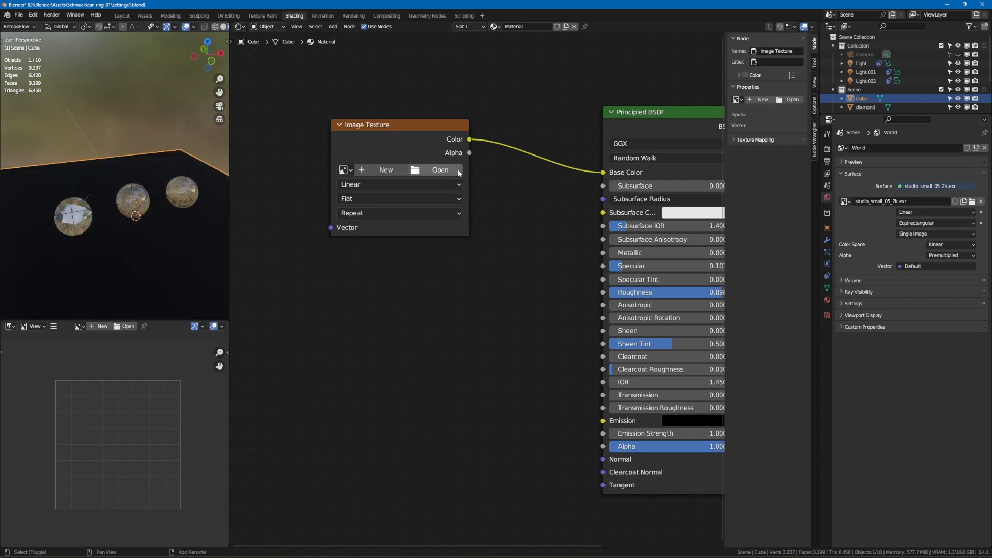
{"action": "left_click", "coordinate": [389, 171]}
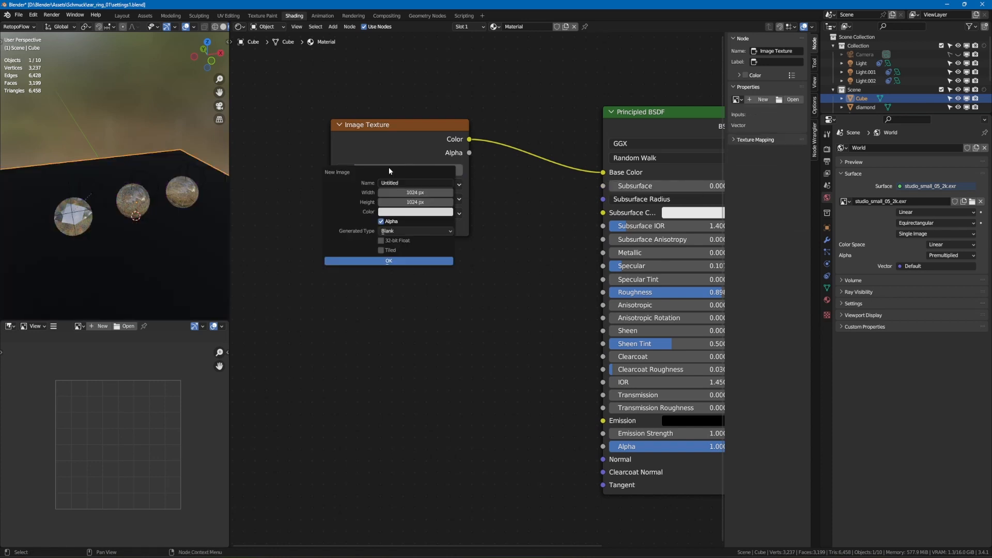
{"action": "left_click", "coordinate": [399, 212]}
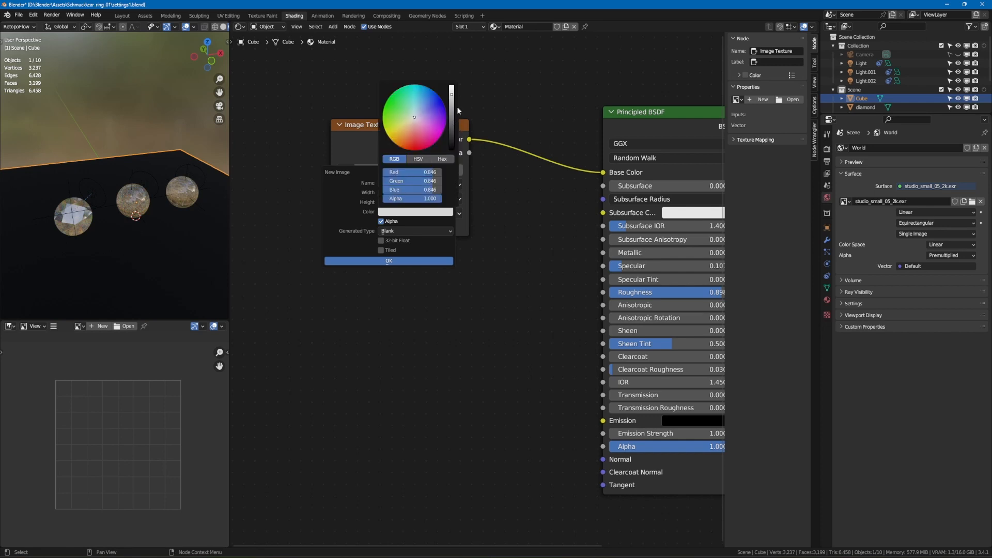
{"action": "left_click_drag", "start_coordinate": [452, 95], "coordinate": [452, 98]}
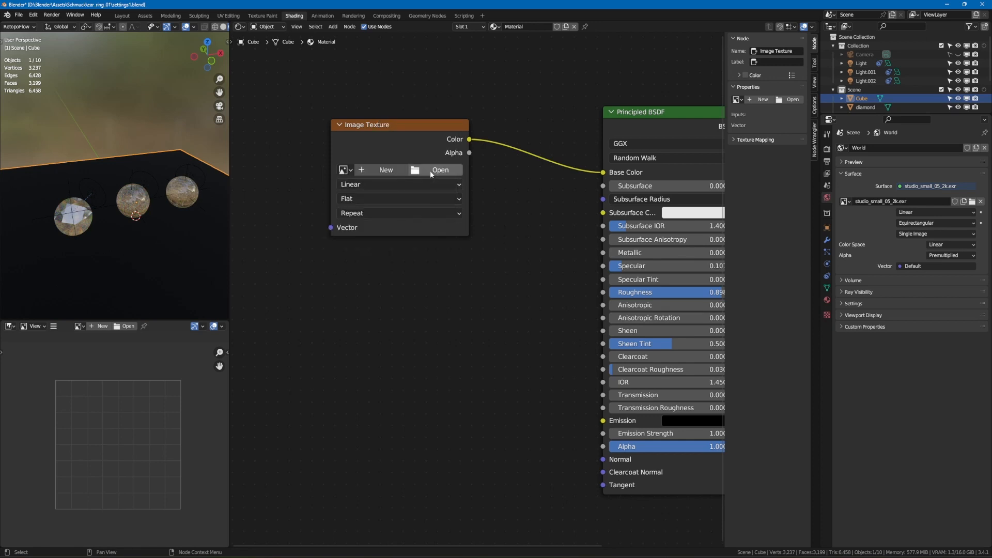
Create a blank 1024 × 1024 px image in the ground's Image Texture node and return to the Modeling workspace
{"action": "left_click", "coordinate": [390, 169]}
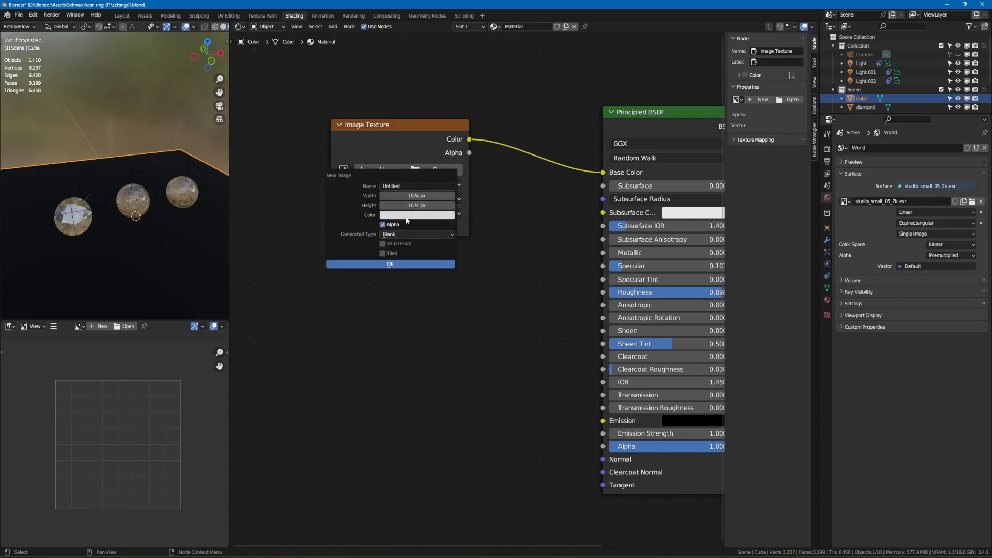
{"action": "left_click", "coordinate": [394, 263]}
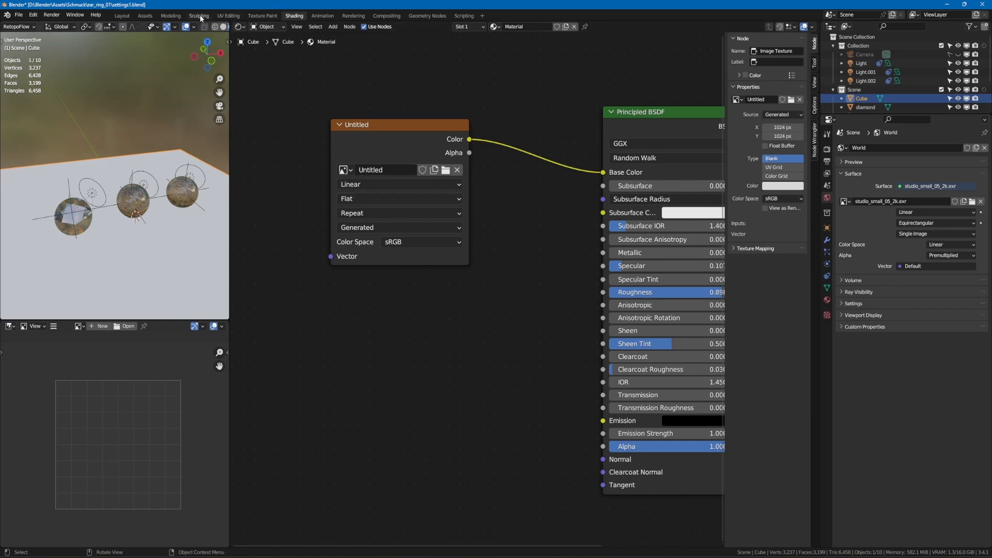
{"action": "left_click", "coordinate": [170, 16]}
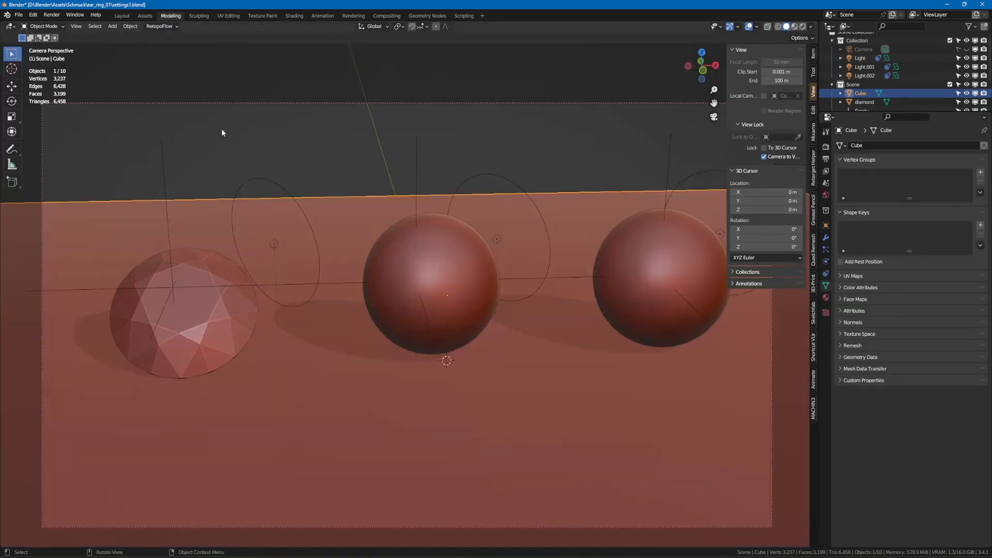
Lower the camera to a flatter front view of the diamond and spheres, render the scene, and close the render window
{"action": "middle_click_drag", "start_coordinate": [245, 241], "coordinate": [238, 265]}
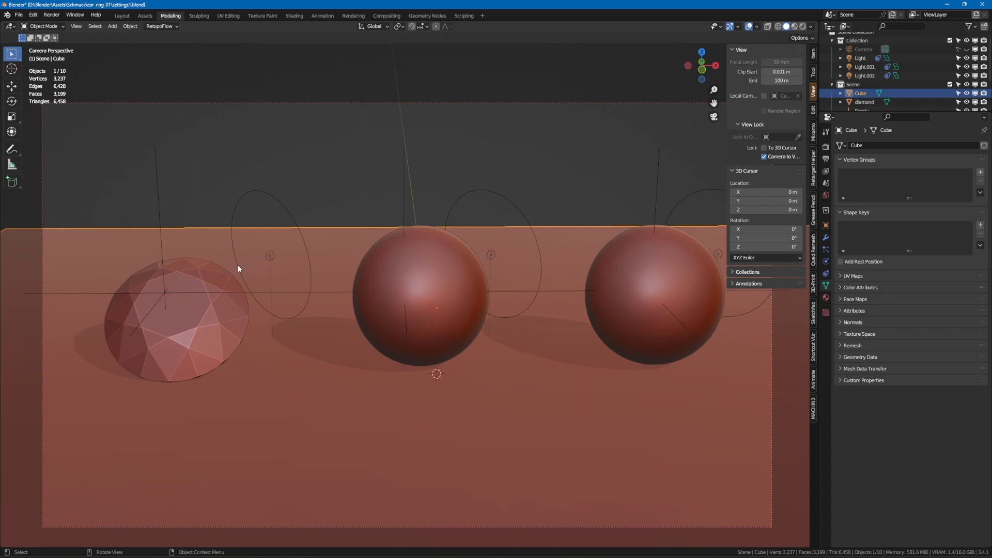
{"action": "key", "text": "F12"}
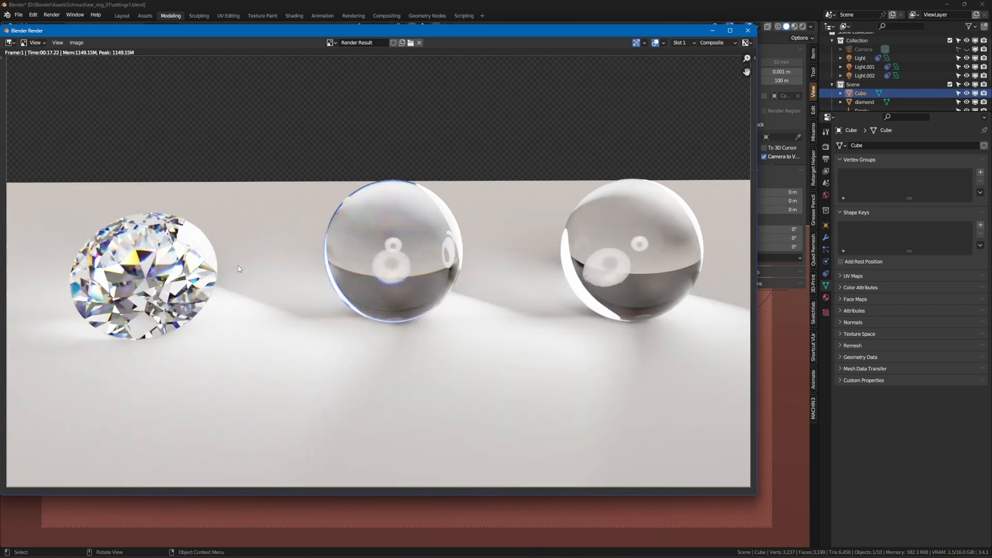
{"action": "left_click", "coordinate": [749, 31]}
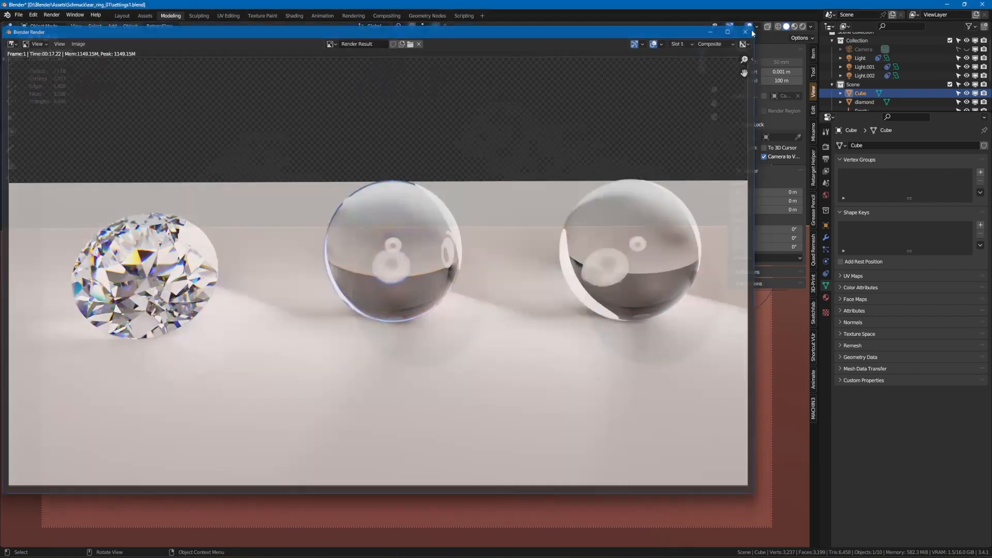
Swing the camera around to a diagonal view with the diamond in front of both spheres, render it, and close the render window
{"action": "middle_click_drag", "start_coordinate": [332, 305], "coordinate": [399, 307]}
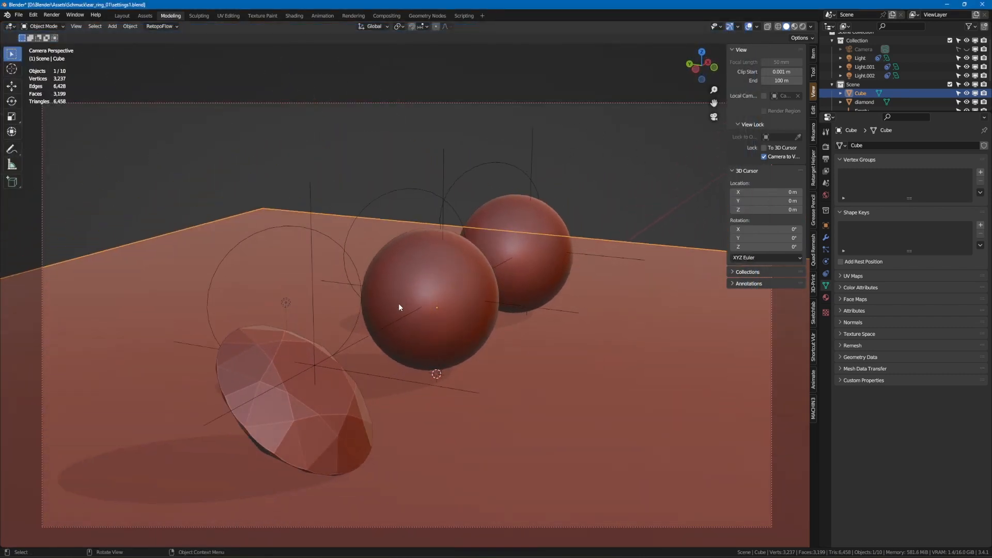
{"action": "key", "text": "F12"}
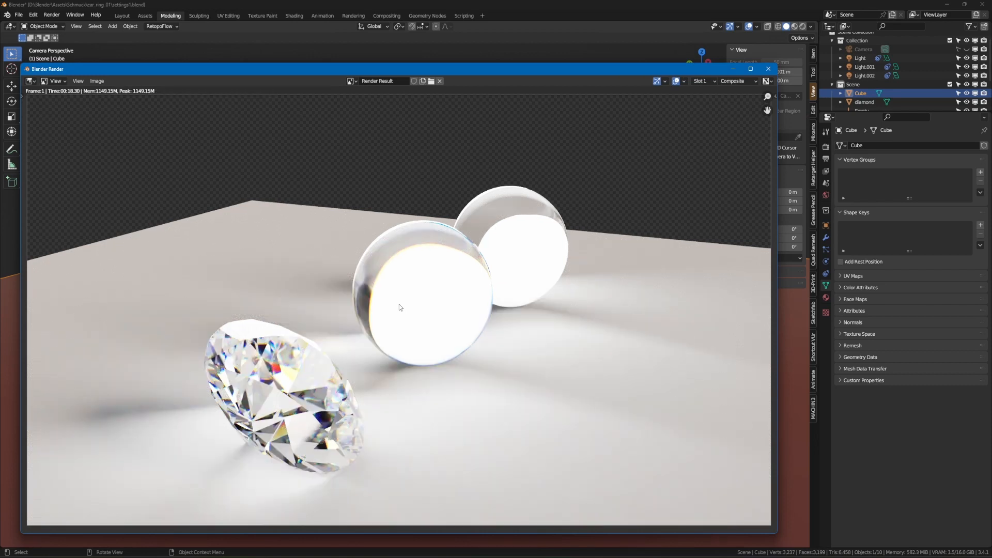
{"action": "left_click", "coordinate": [769, 68]}
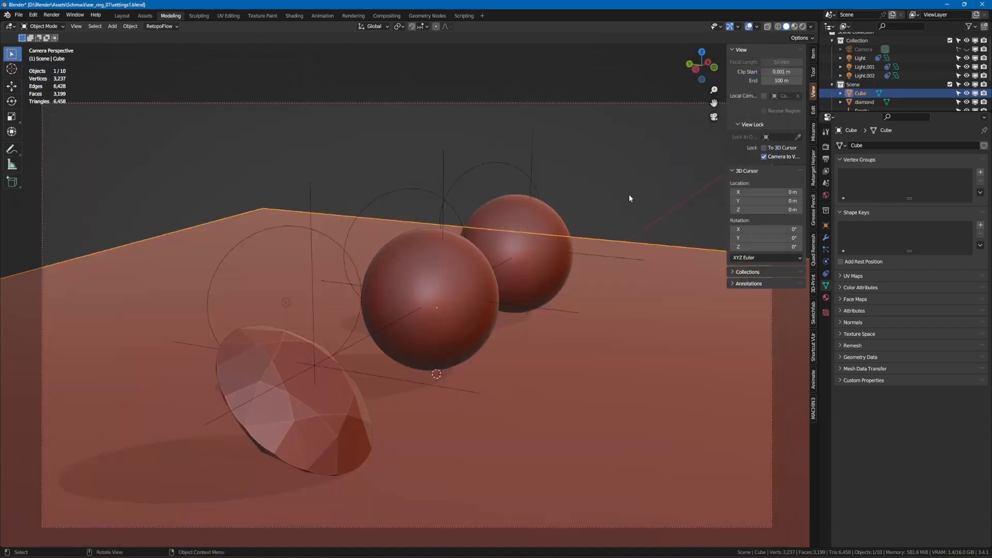
Set the Main Color of the middle sphere's Dispersion Shader to magenta (Red 1.000, Green 0.035, Blue 0.810) in the Shading workspace
{"action": "left_click", "coordinate": [434, 316]}
{"action": "left_click", "coordinate": [287, 16]}
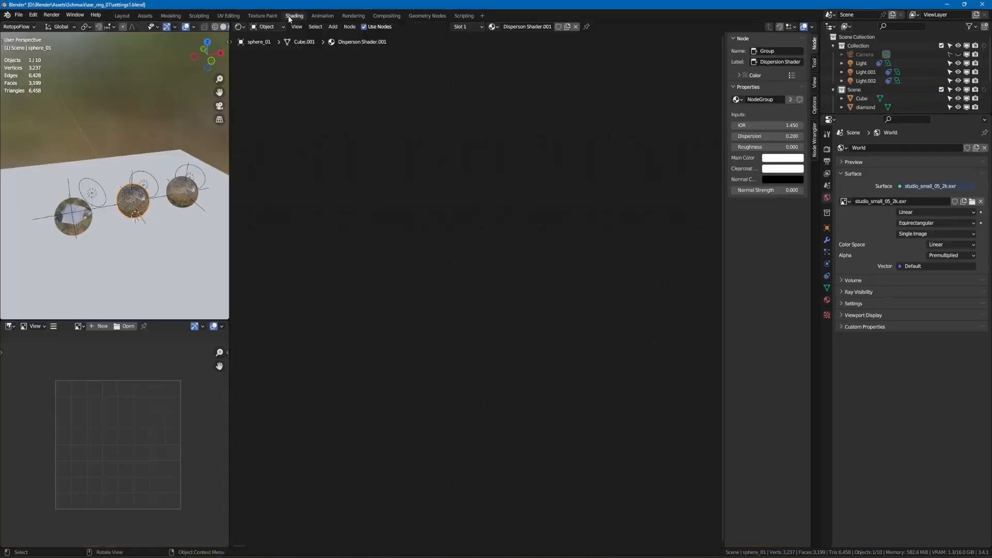
{"action": "key", "text": "Home"}
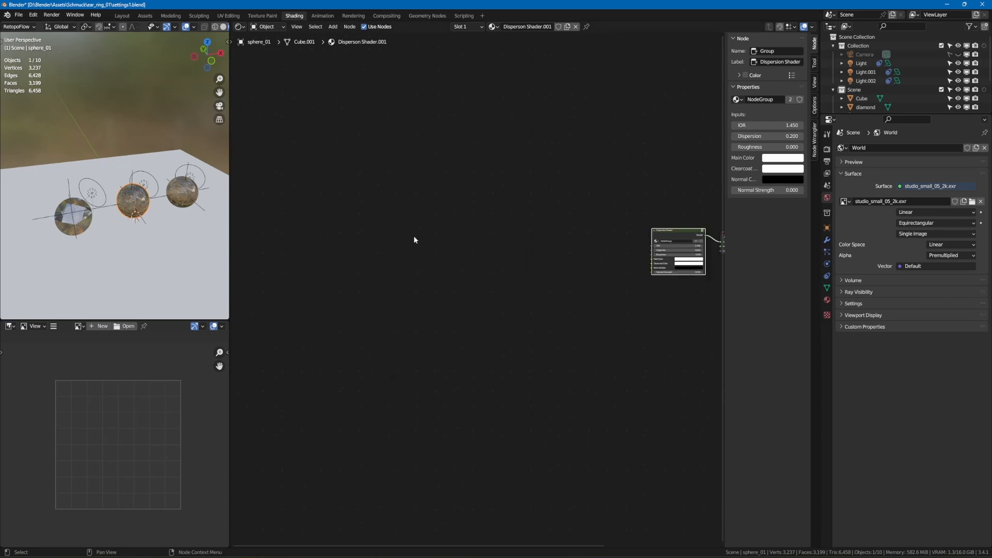
{"action": "scroll", "coordinate": [534, 236], "scroll_direction": "up", "scroll_amount": 5}
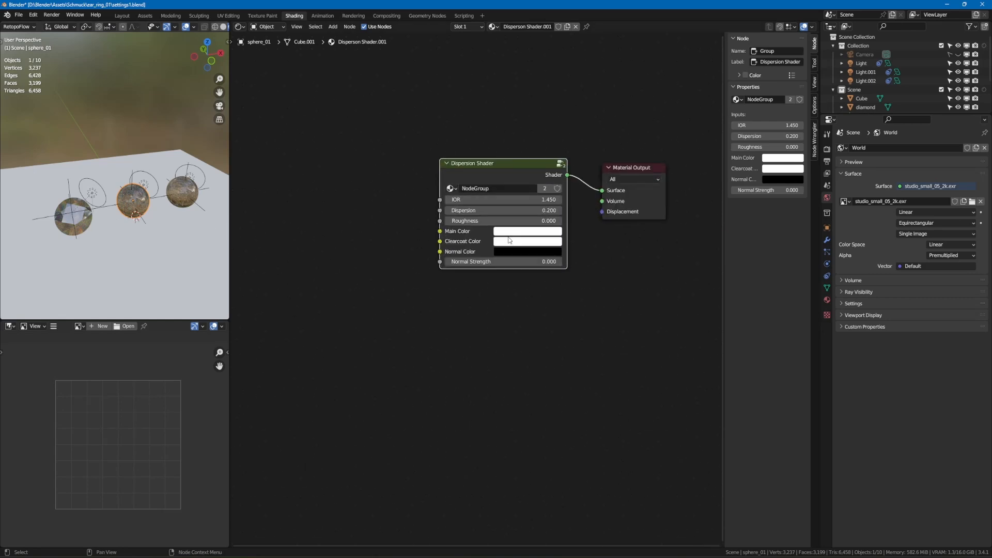
{"action": "left_click", "coordinate": [517, 234]}
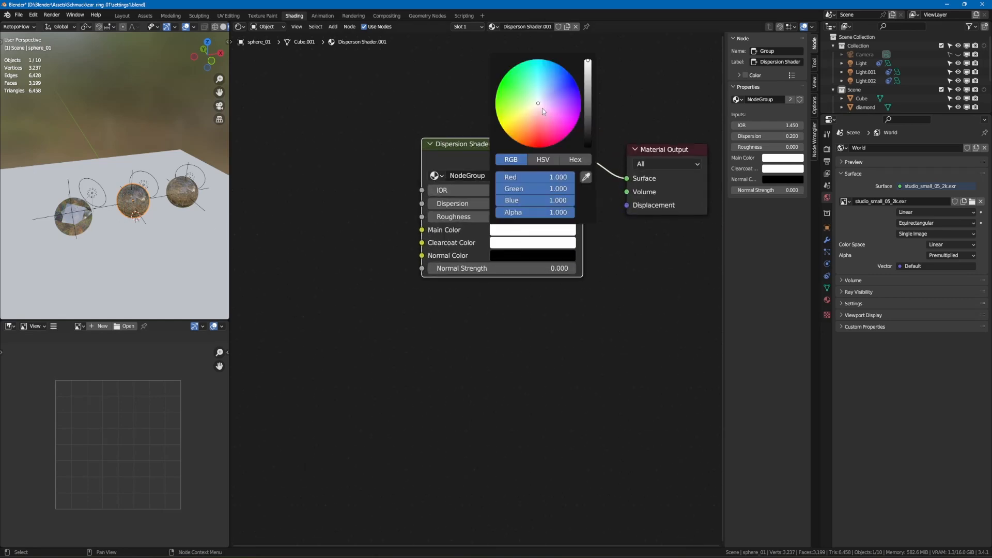
{"action": "left_click_drag", "start_coordinate": [540, 103], "coordinate": [566, 124]}
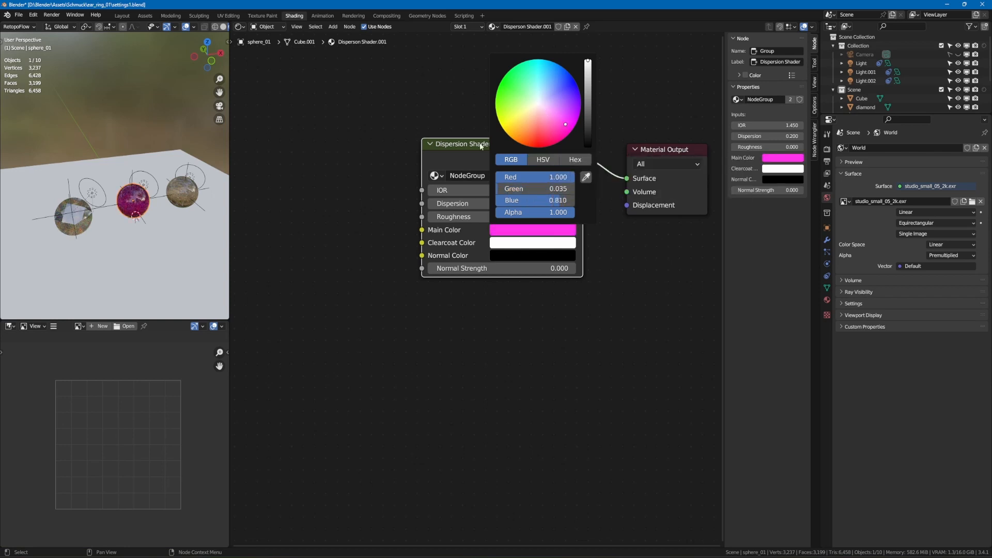
Set the diamond's Clearcoat Color to light green, render the scene to check both colors, and close the render window
{"action": "left_click", "coordinate": [66, 223]}
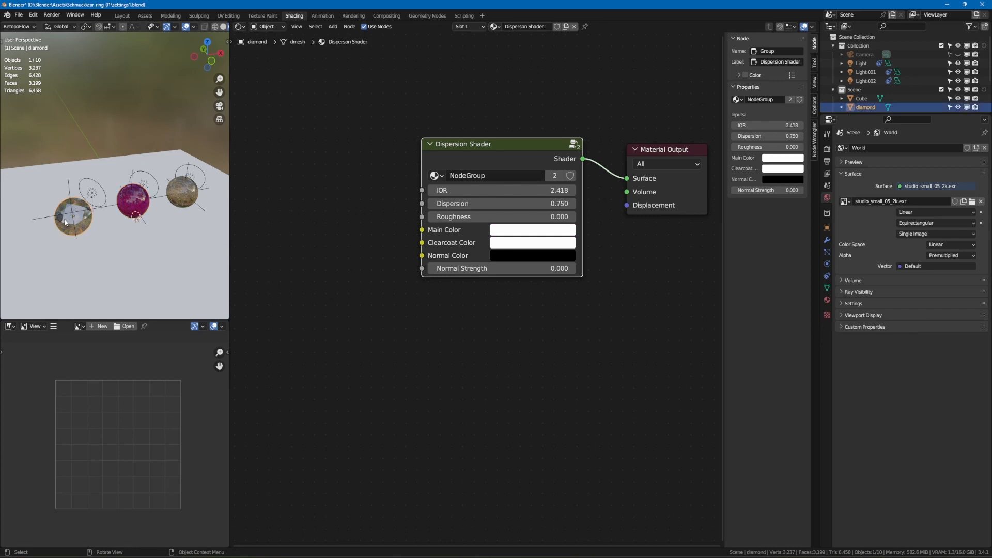
{"action": "left_click", "coordinate": [538, 243]}
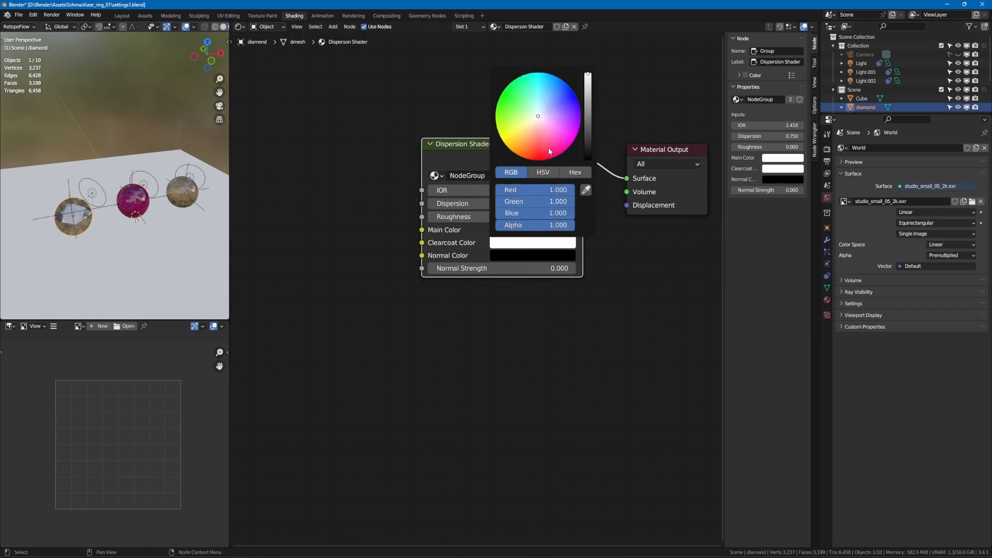
{"action": "left_click_drag", "start_coordinate": [549, 150], "coordinate": [523, 114]}
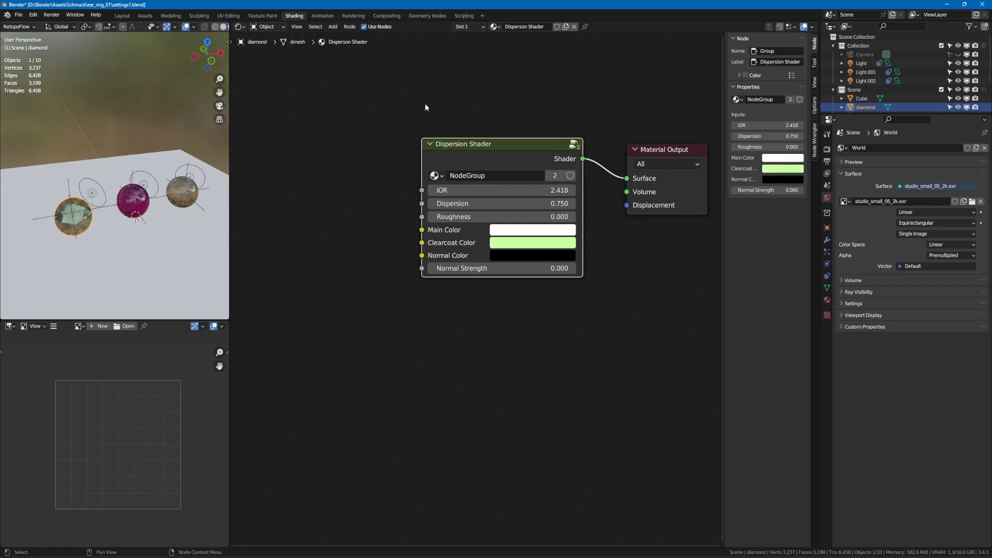
{"action": "key", "text": "F12"}
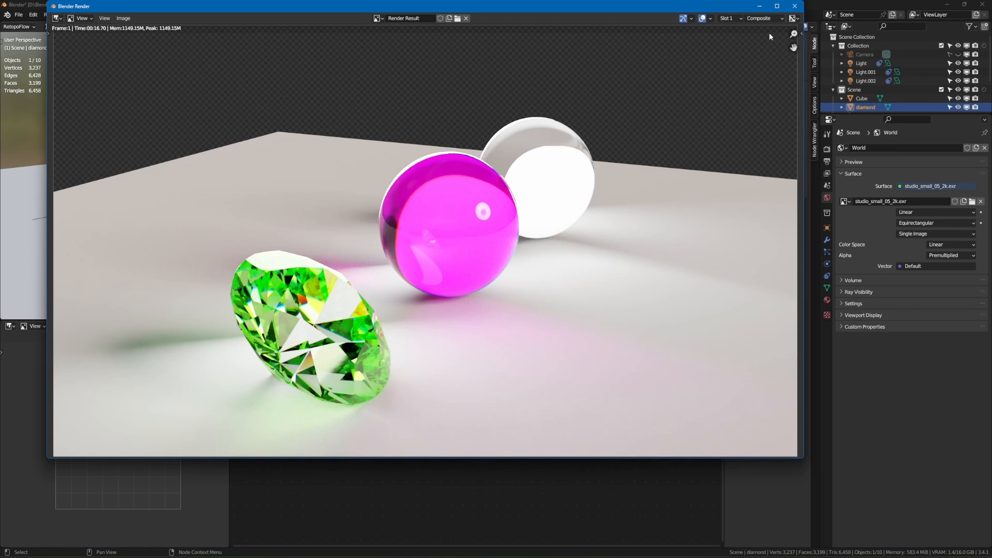
{"action": "left_click", "coordinate": [794, 6]}
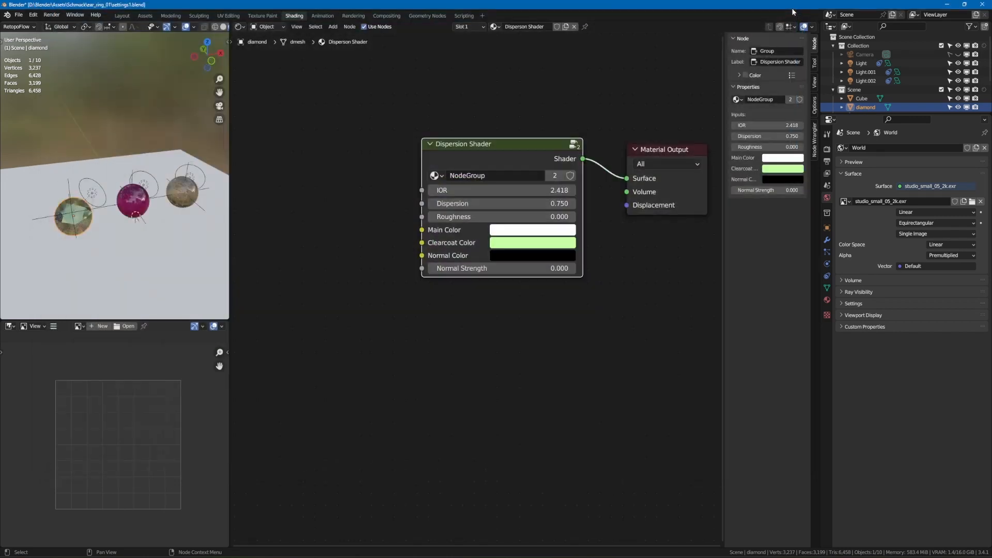